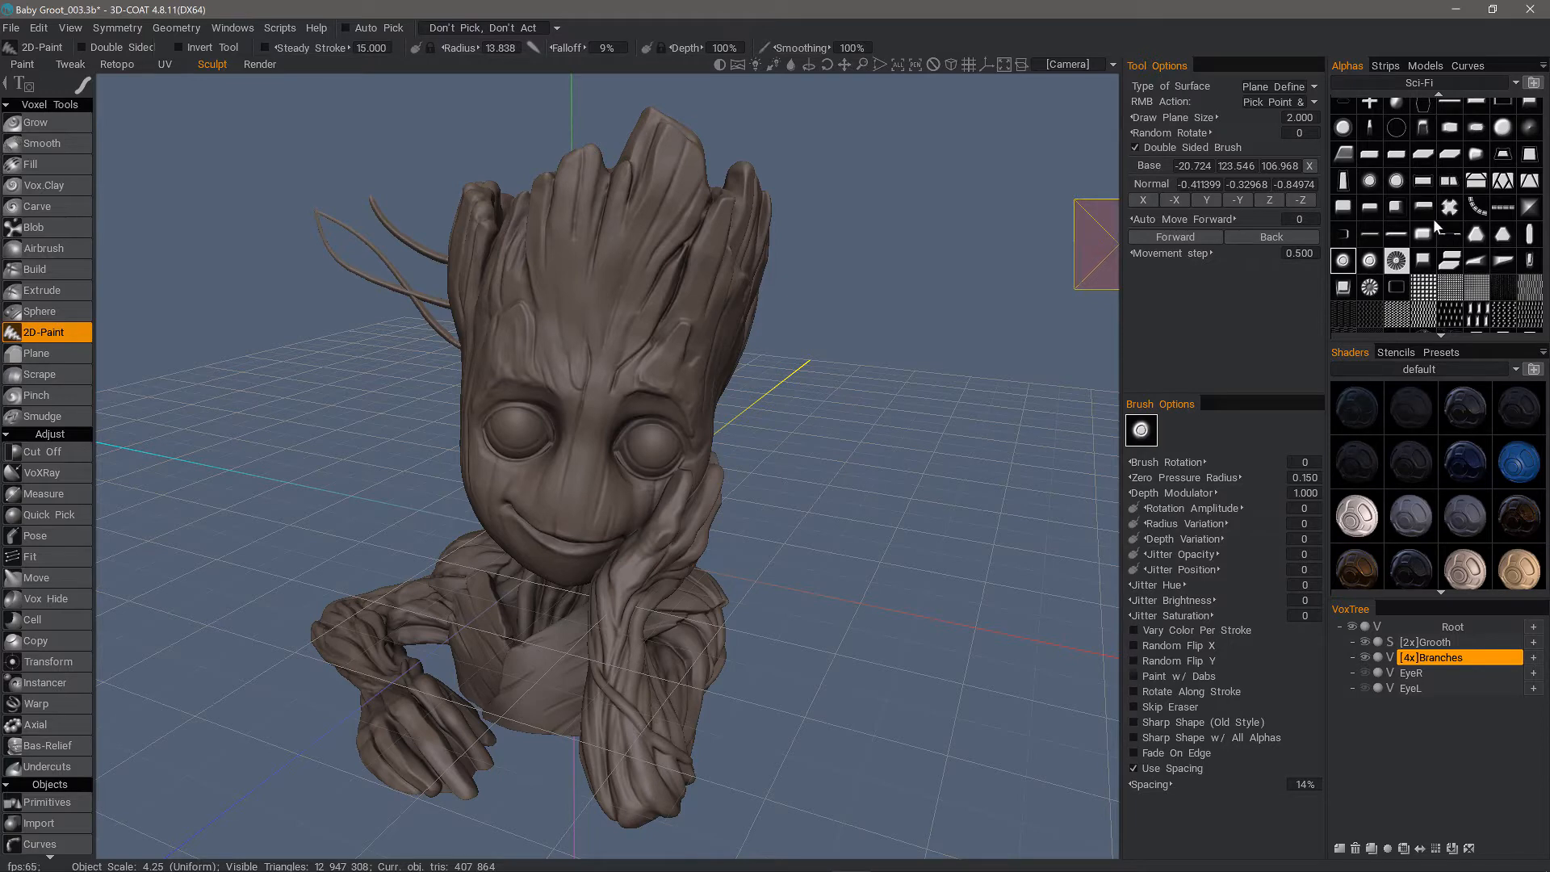
Add a new voxel volume below the Grooth object in the object tree and raise its resolution to 4x
{"action": "mouse_move", "coordinate": [1438, 216]}
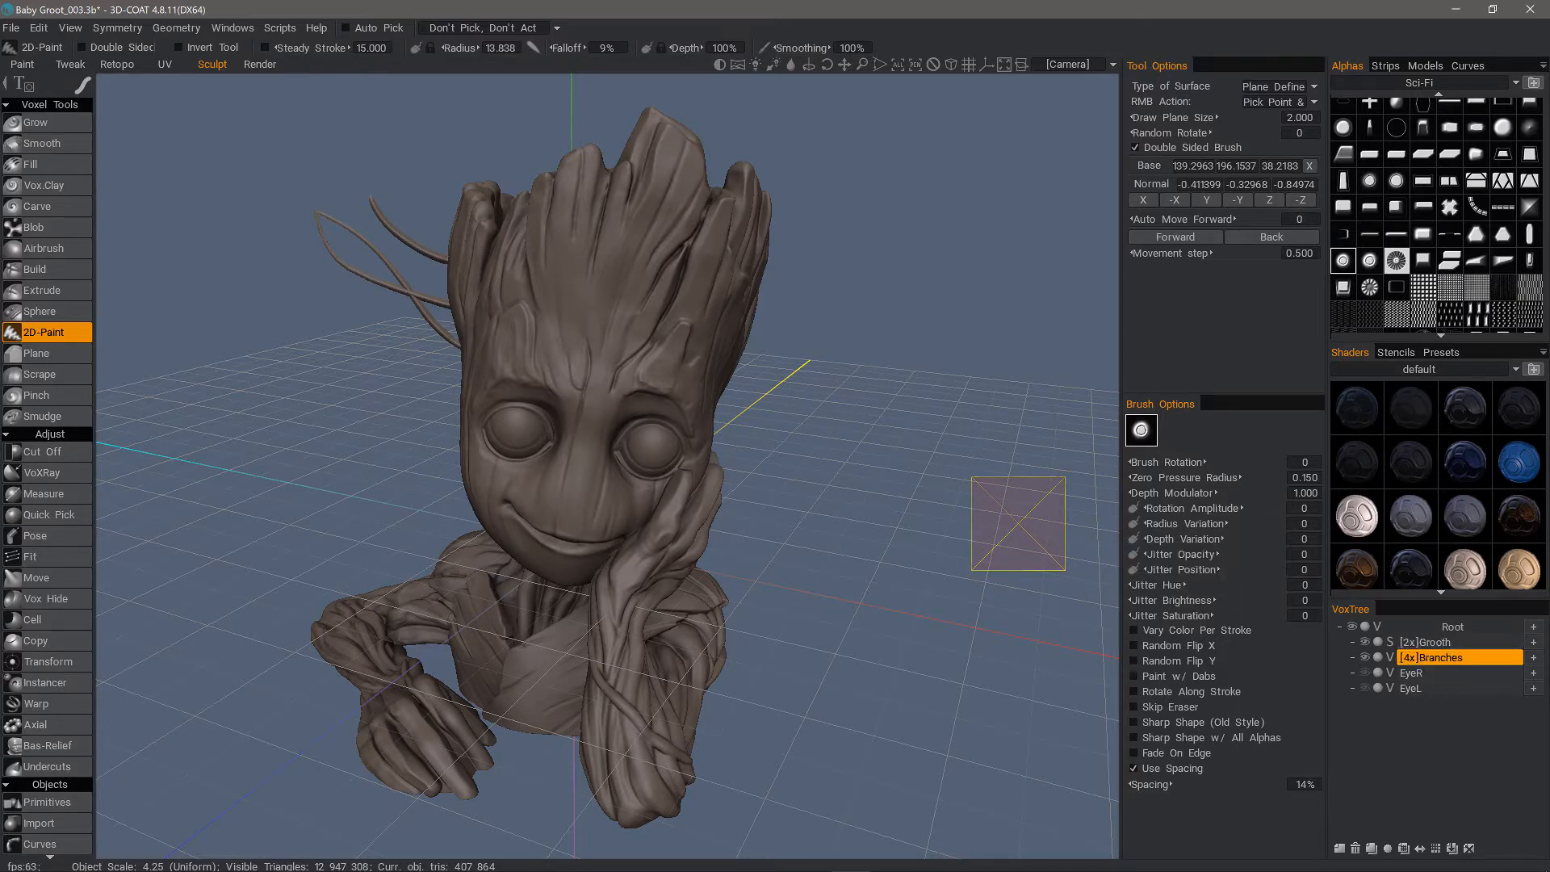
{"action": "left_click", "coordinate": [1379, 644]}
{"action": "left_click", "coordinate": [1449, 644]}
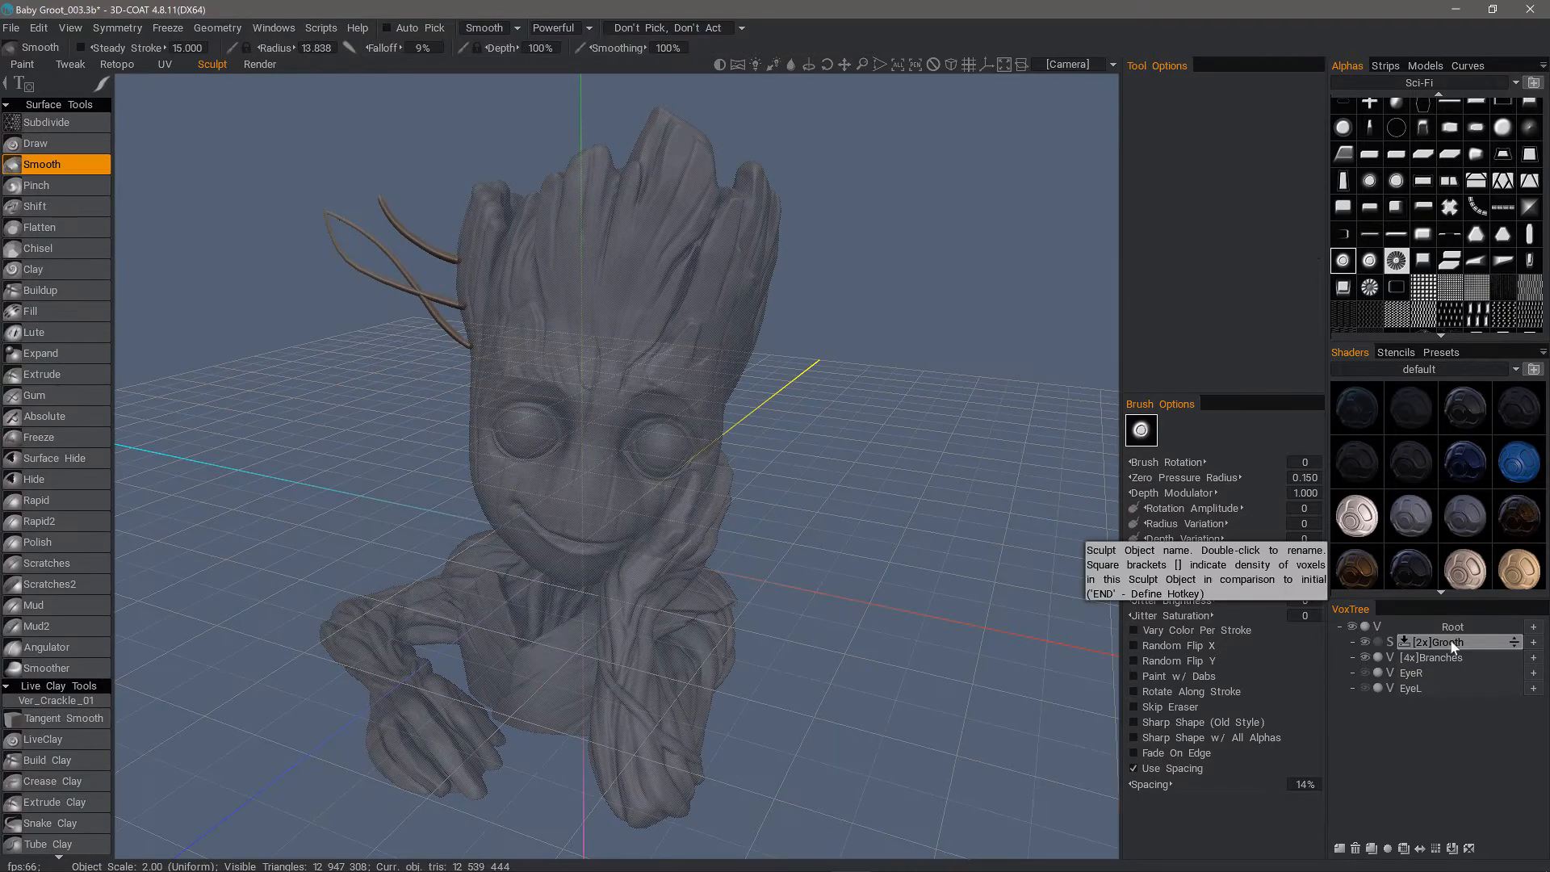
{"action": "left_click", "coordinate": [1379, 643]}
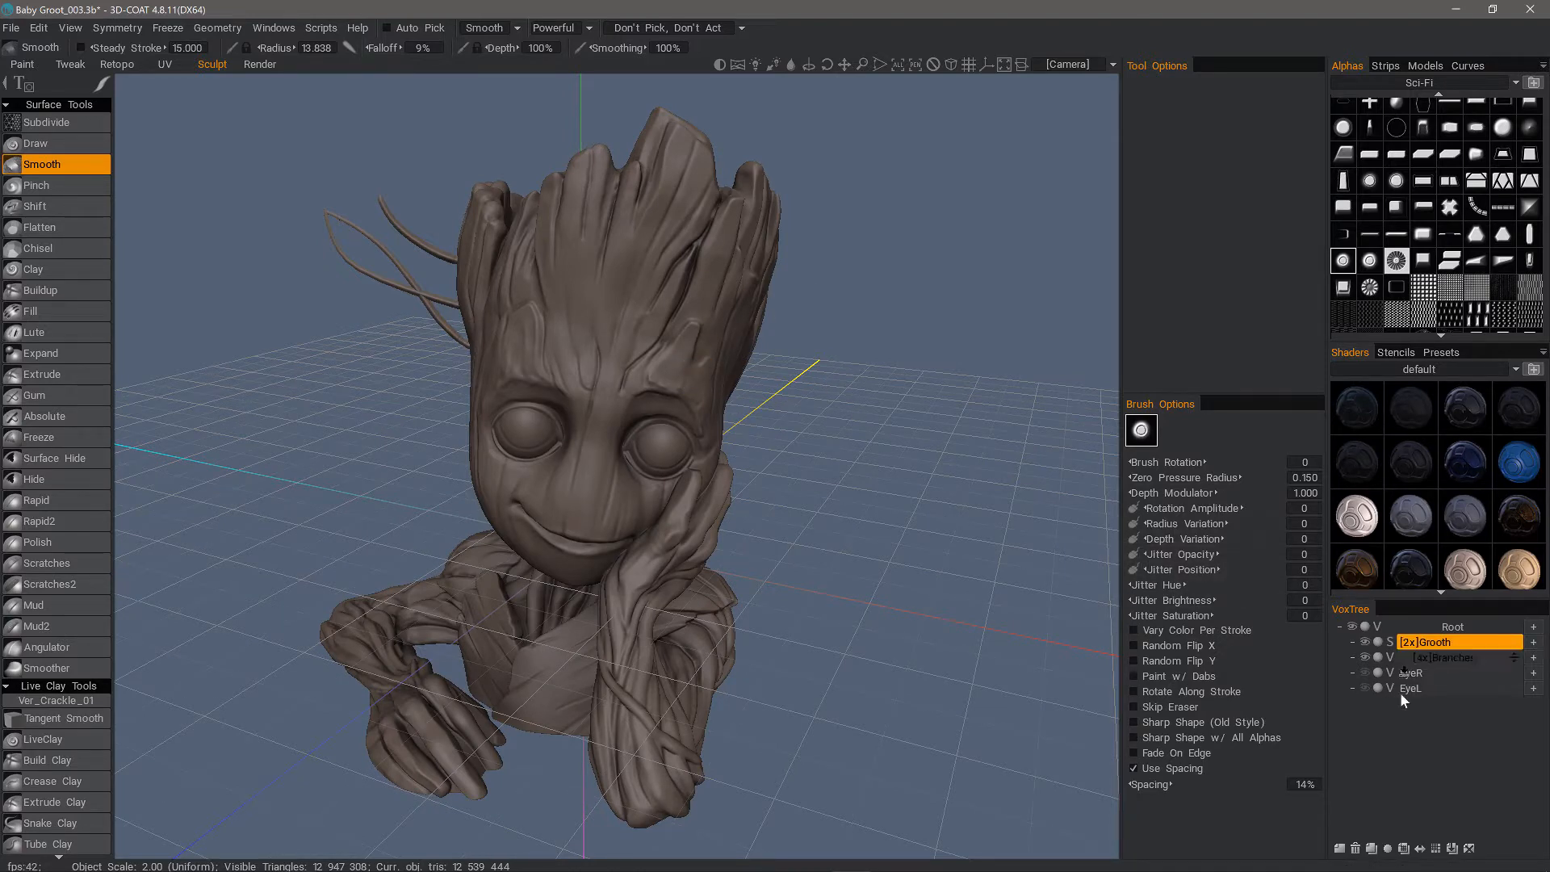
{"action": "left_click", "coordinate": [1338, 848]}
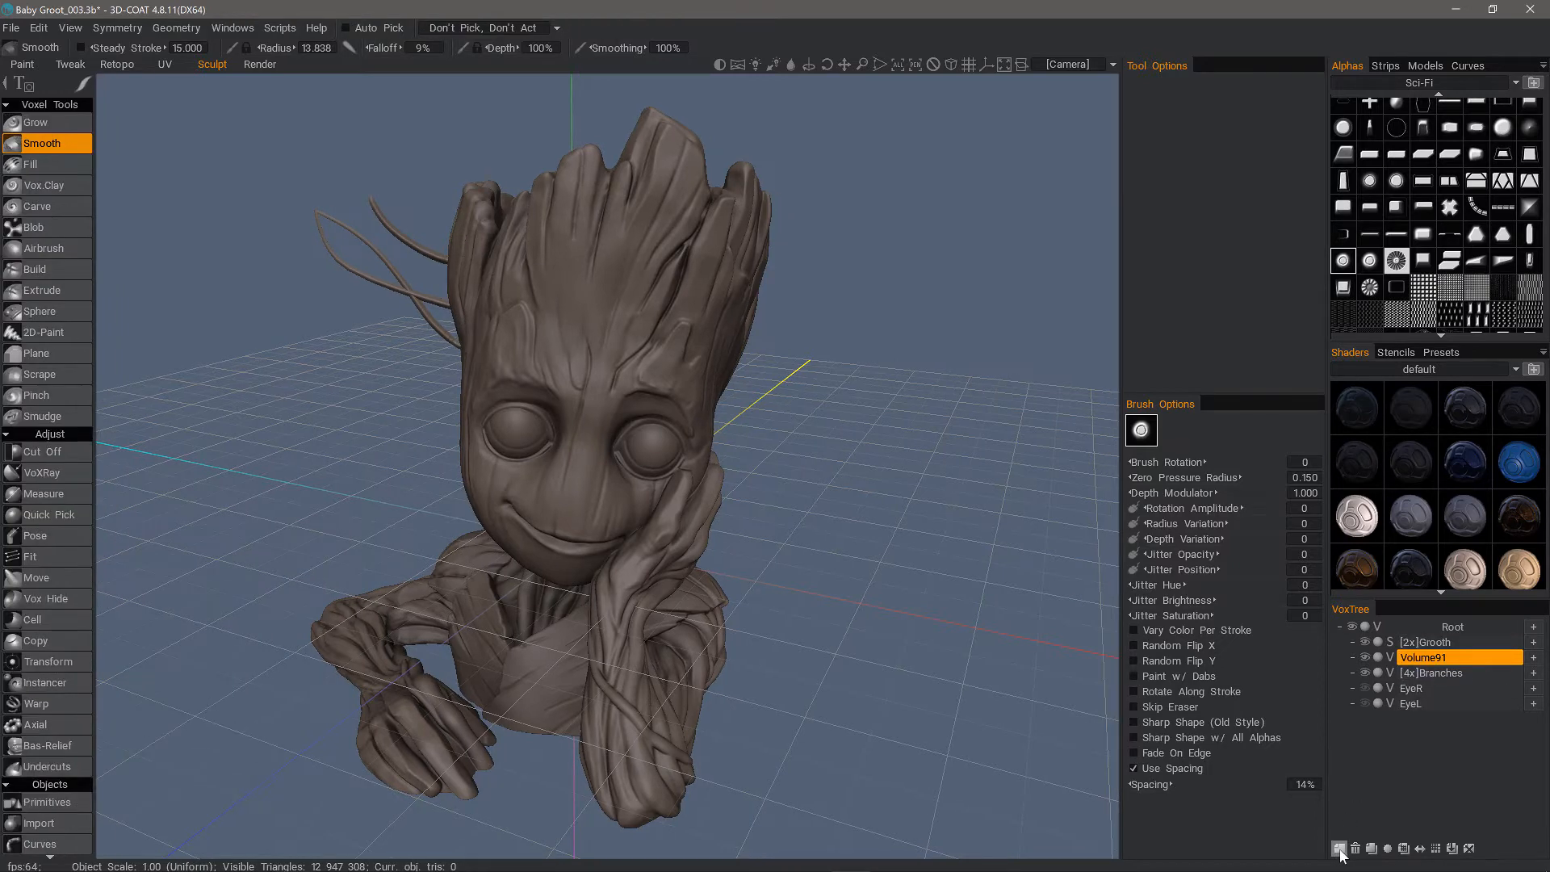
{"action": "left_click", "coordinate": [1427, 656]}
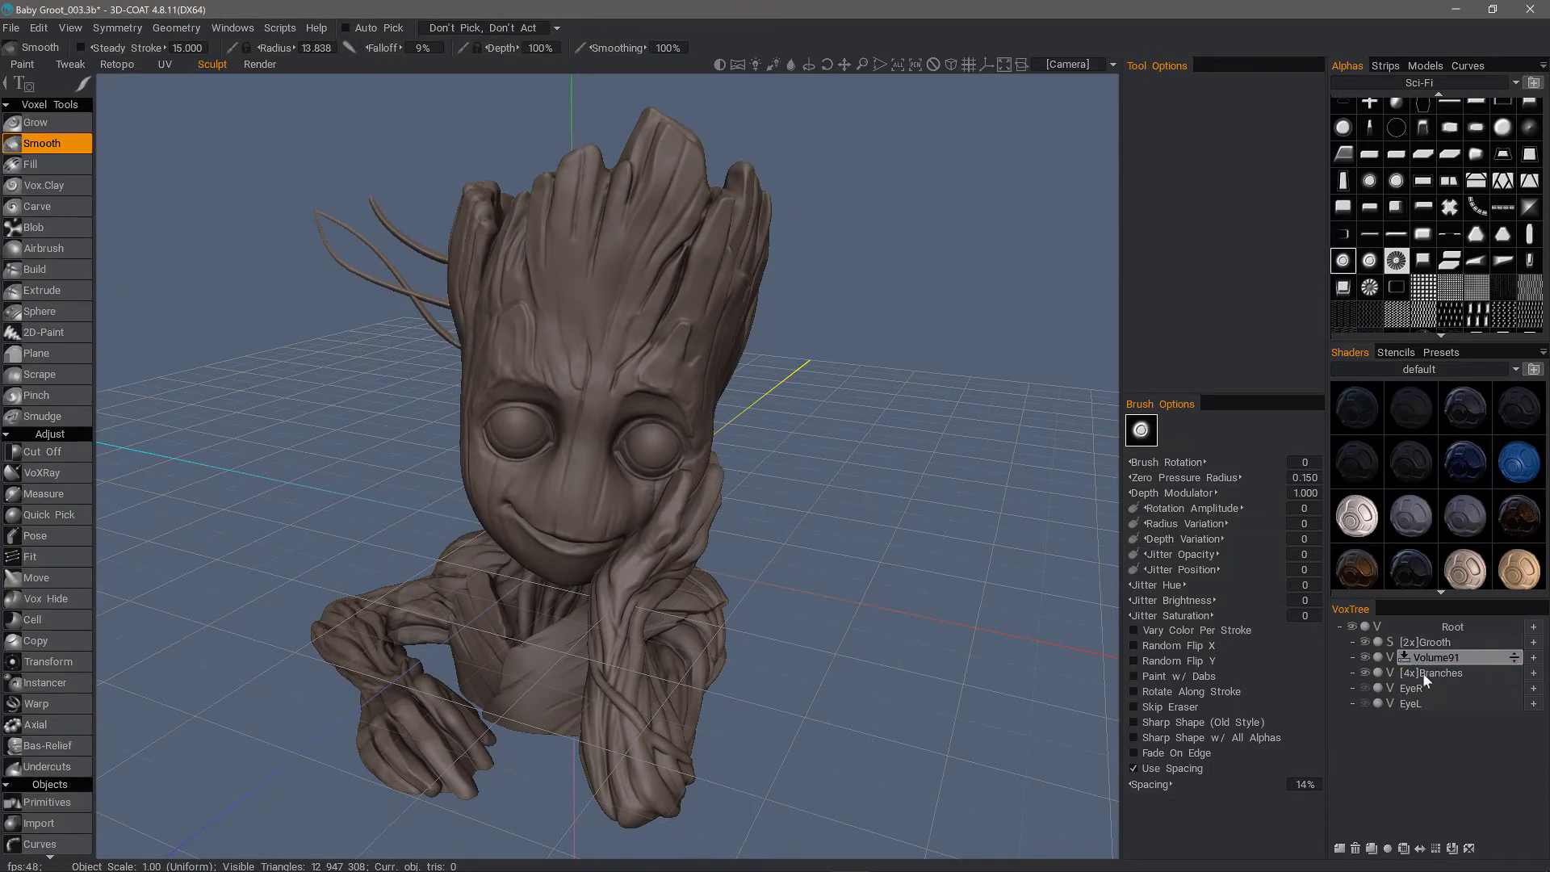
{"action": "left_click", "coordinate": [1436, 849]}
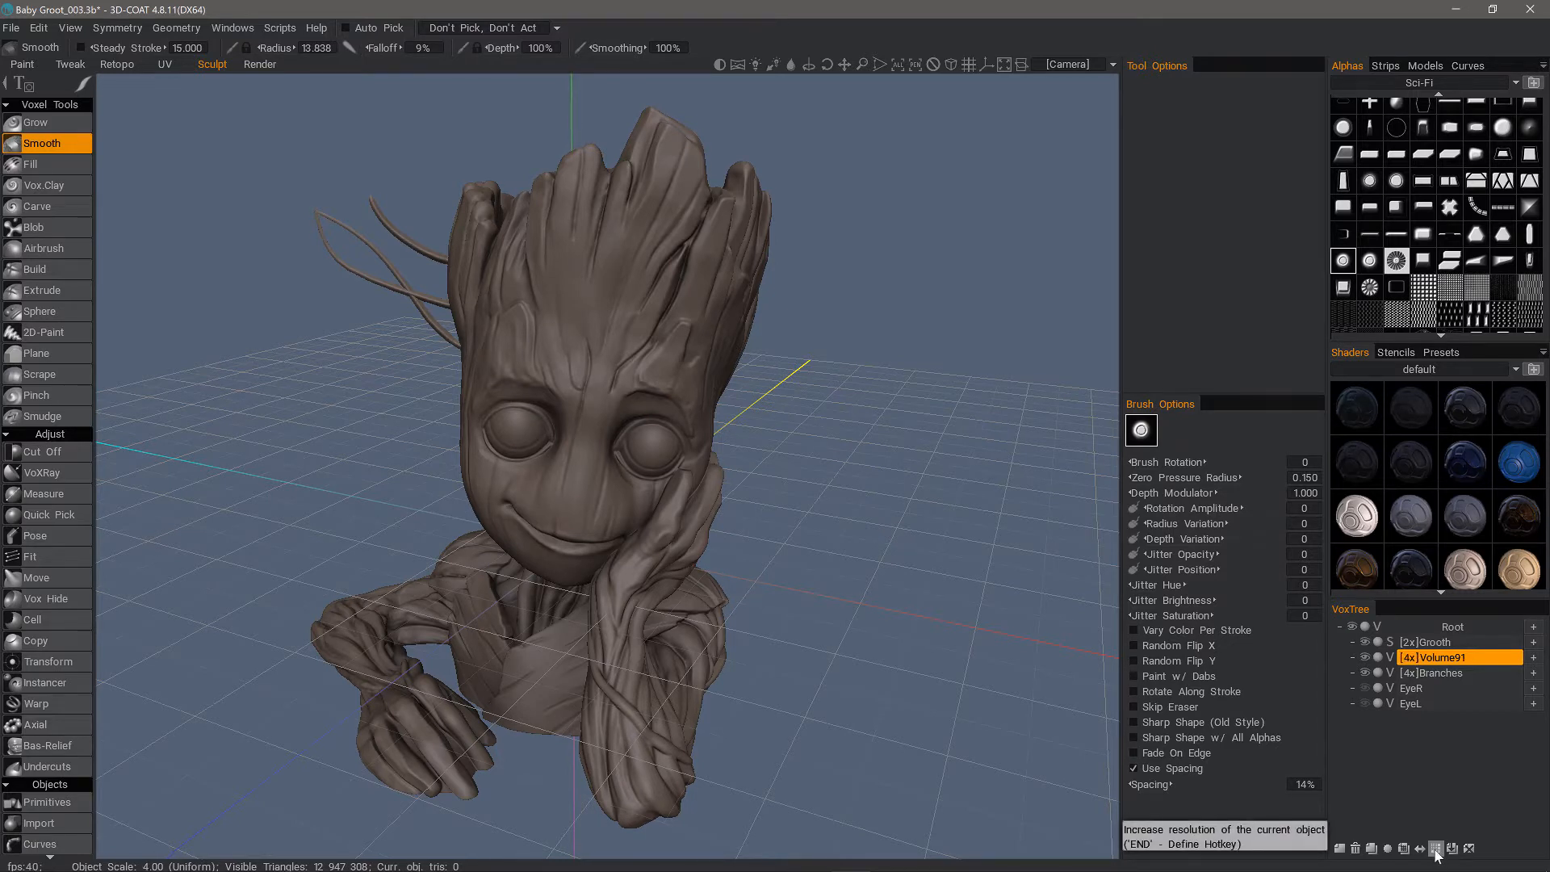
Choose the soft round alpha for the 2D-Paint tool and set its surface type to Plane Defined by RMB
{"action": "scroll", "coordinate": [1369, 126], "scroll_direction": "up", "scroll_amount": 3}
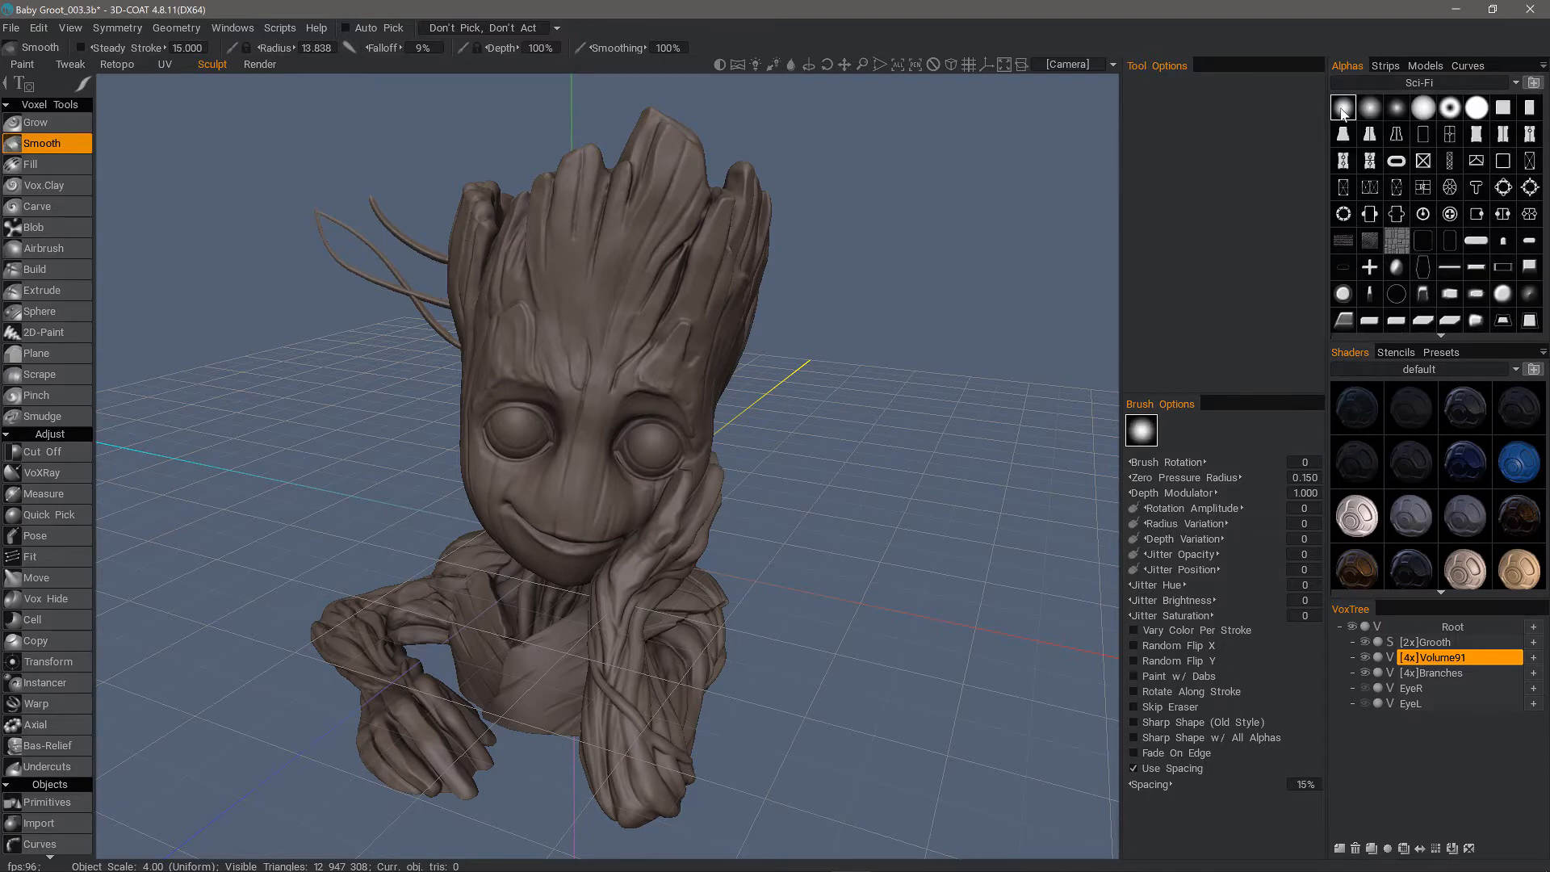
{"action": "left_click", "coordinate": [56, 332]}
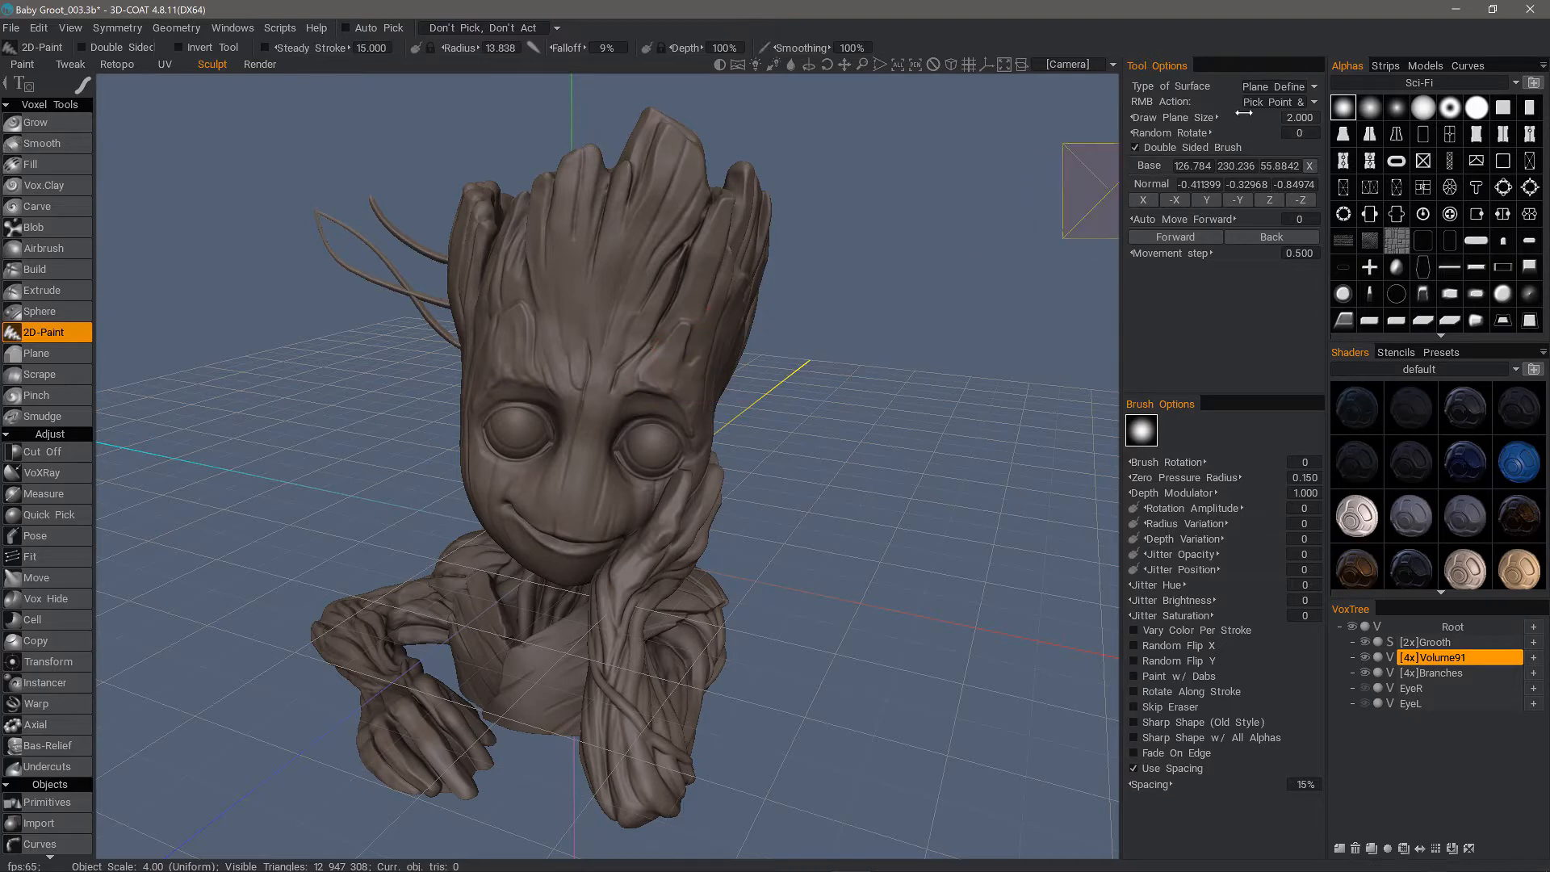
{"action": "left_click", "coordinate": [1289, 90]}
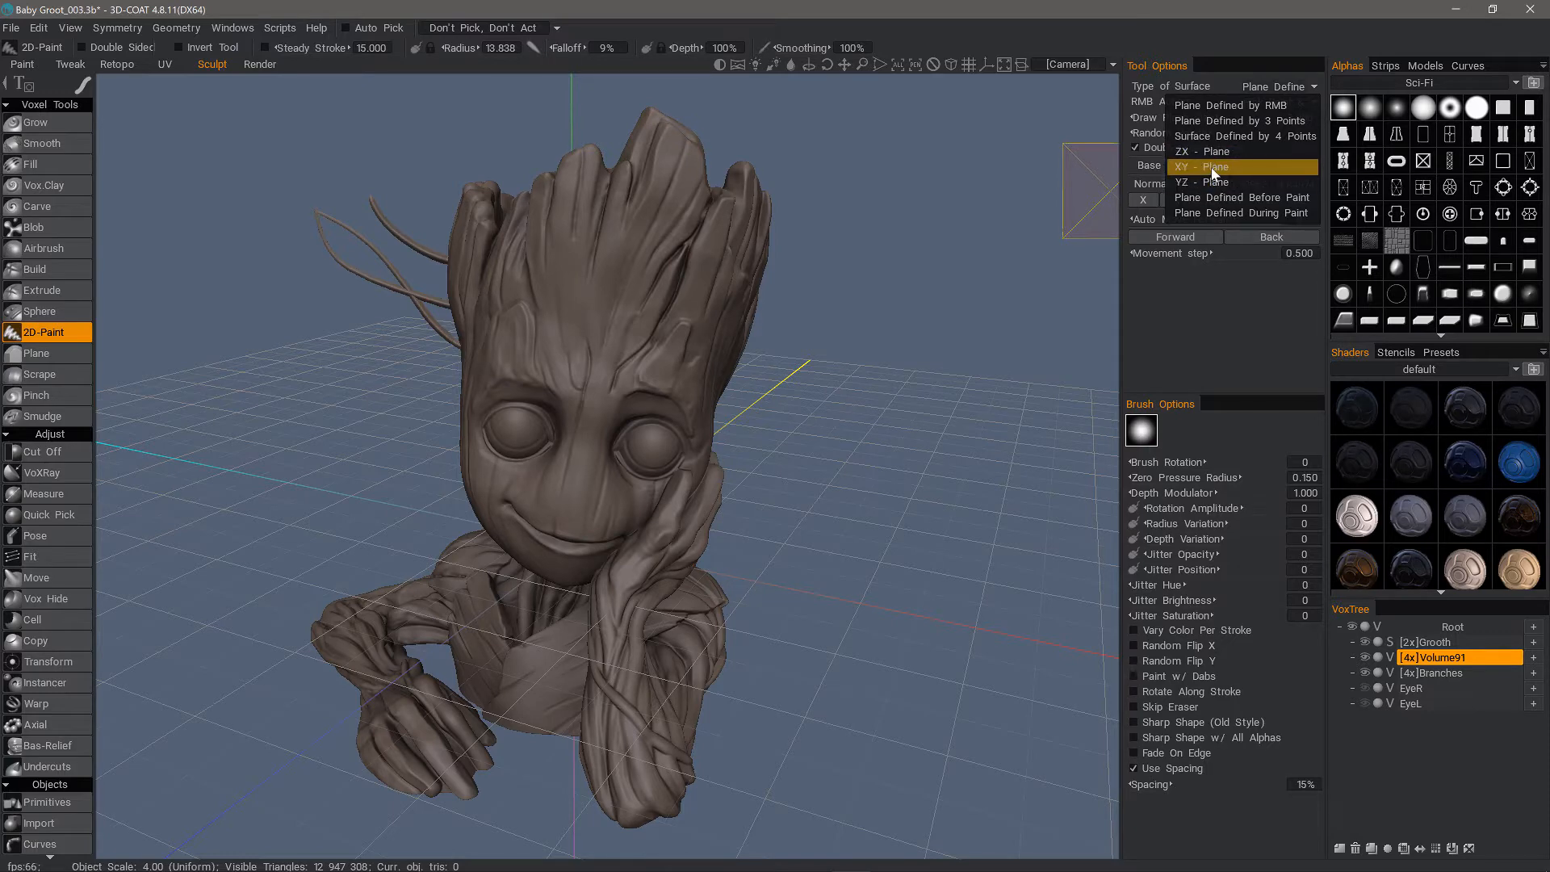
{"action": "left_click", "coordinate": [1272, 108]}
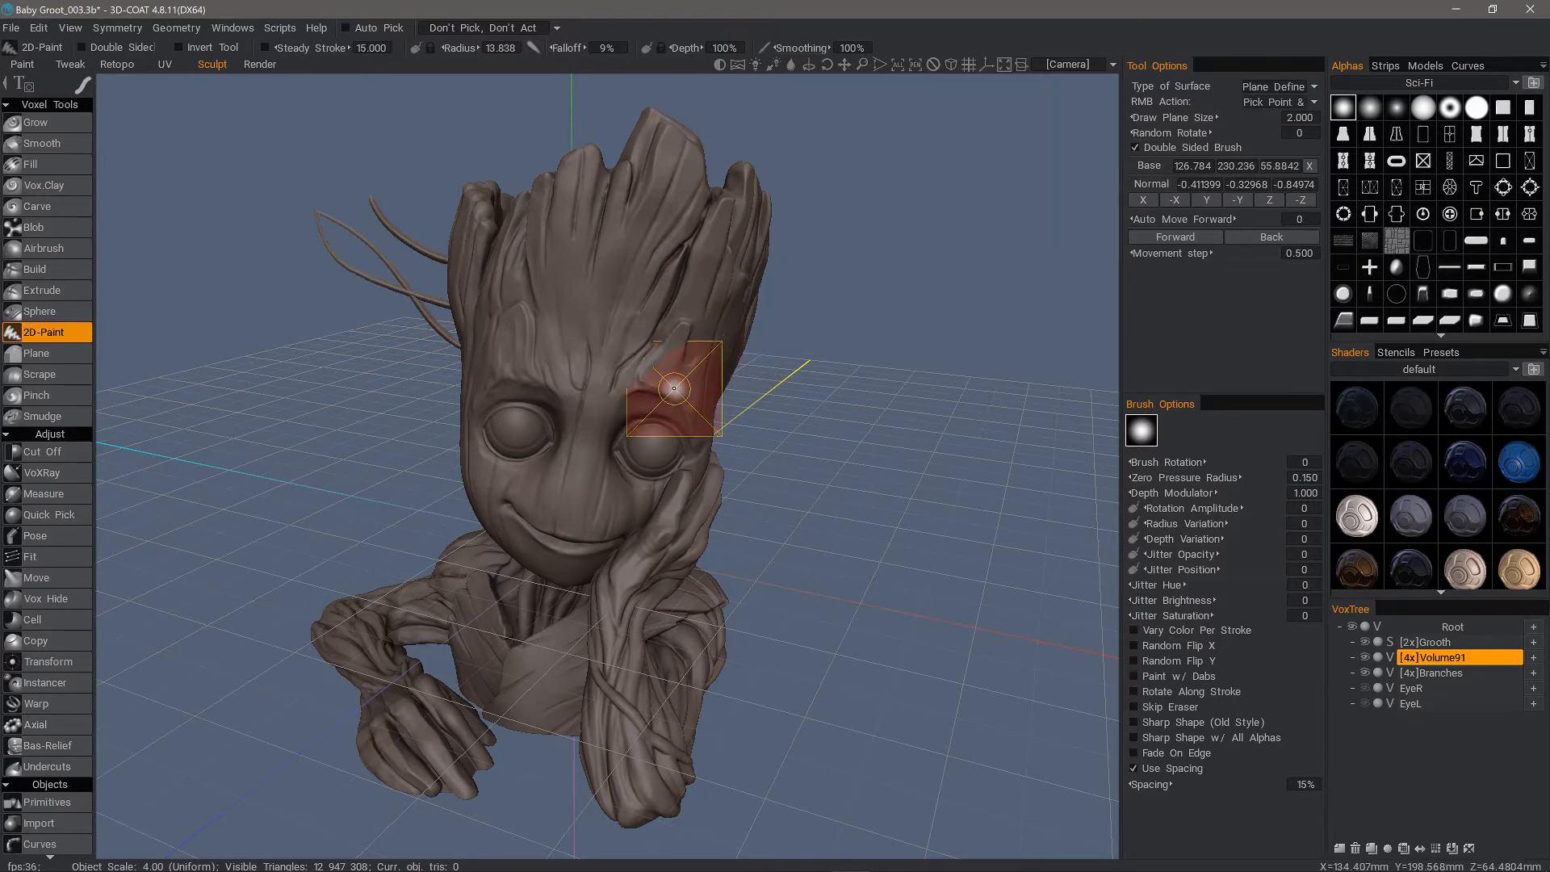
{"action": "left_click_drag", "start_coordinate": [676, 386], "coordinate": [689, 367], "text": "alt"}
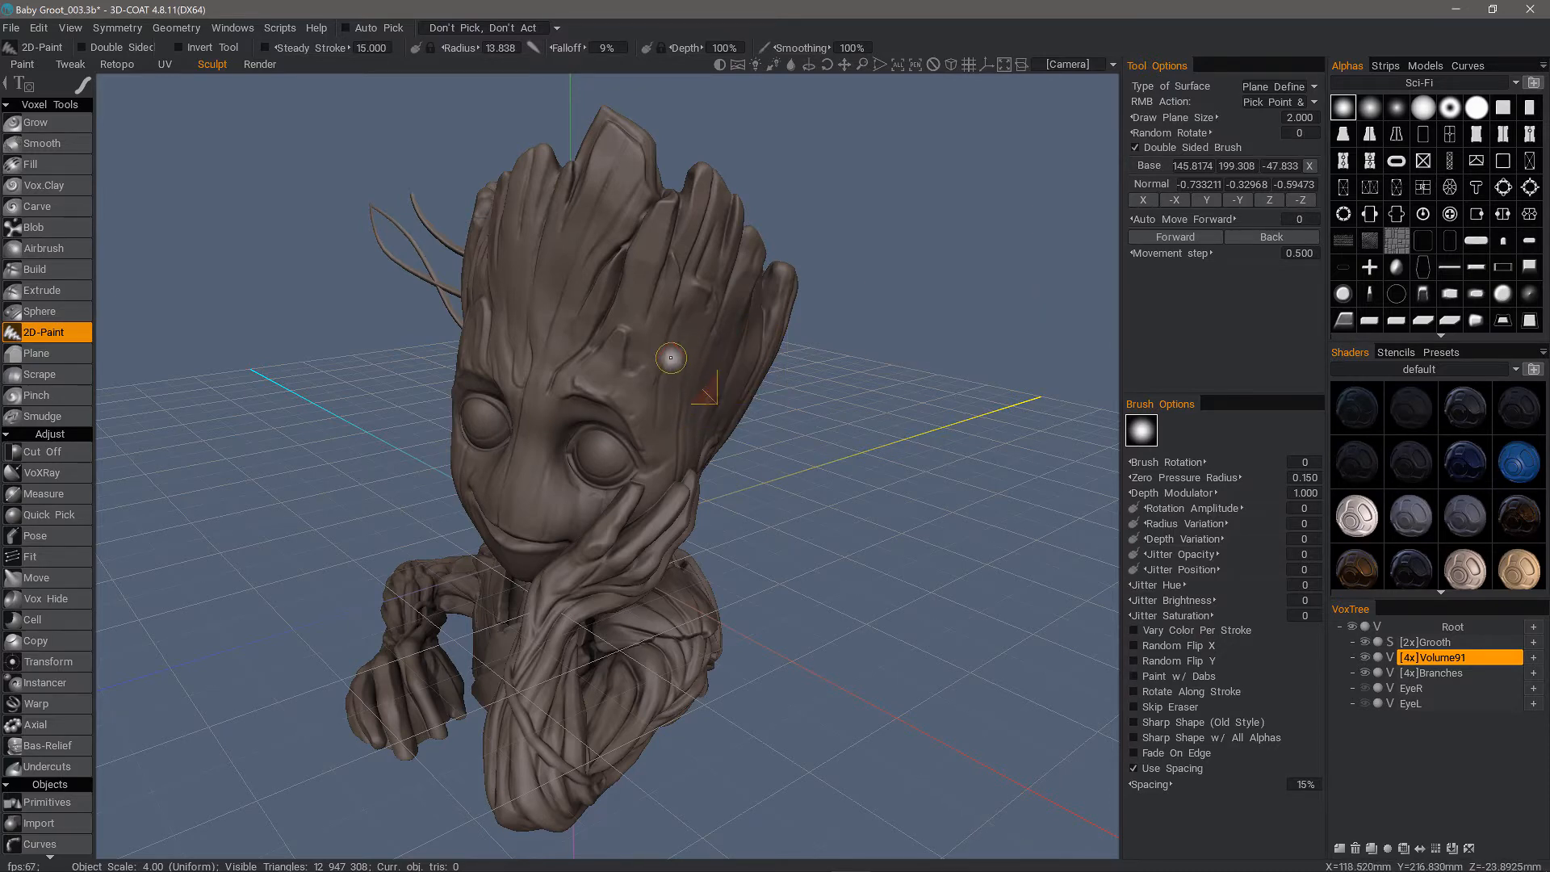
Try drawing a branch from the side of the head on a plane picked with Pick Point & Direction
{"action": "left_click", "coordinate": [1260, 101]}
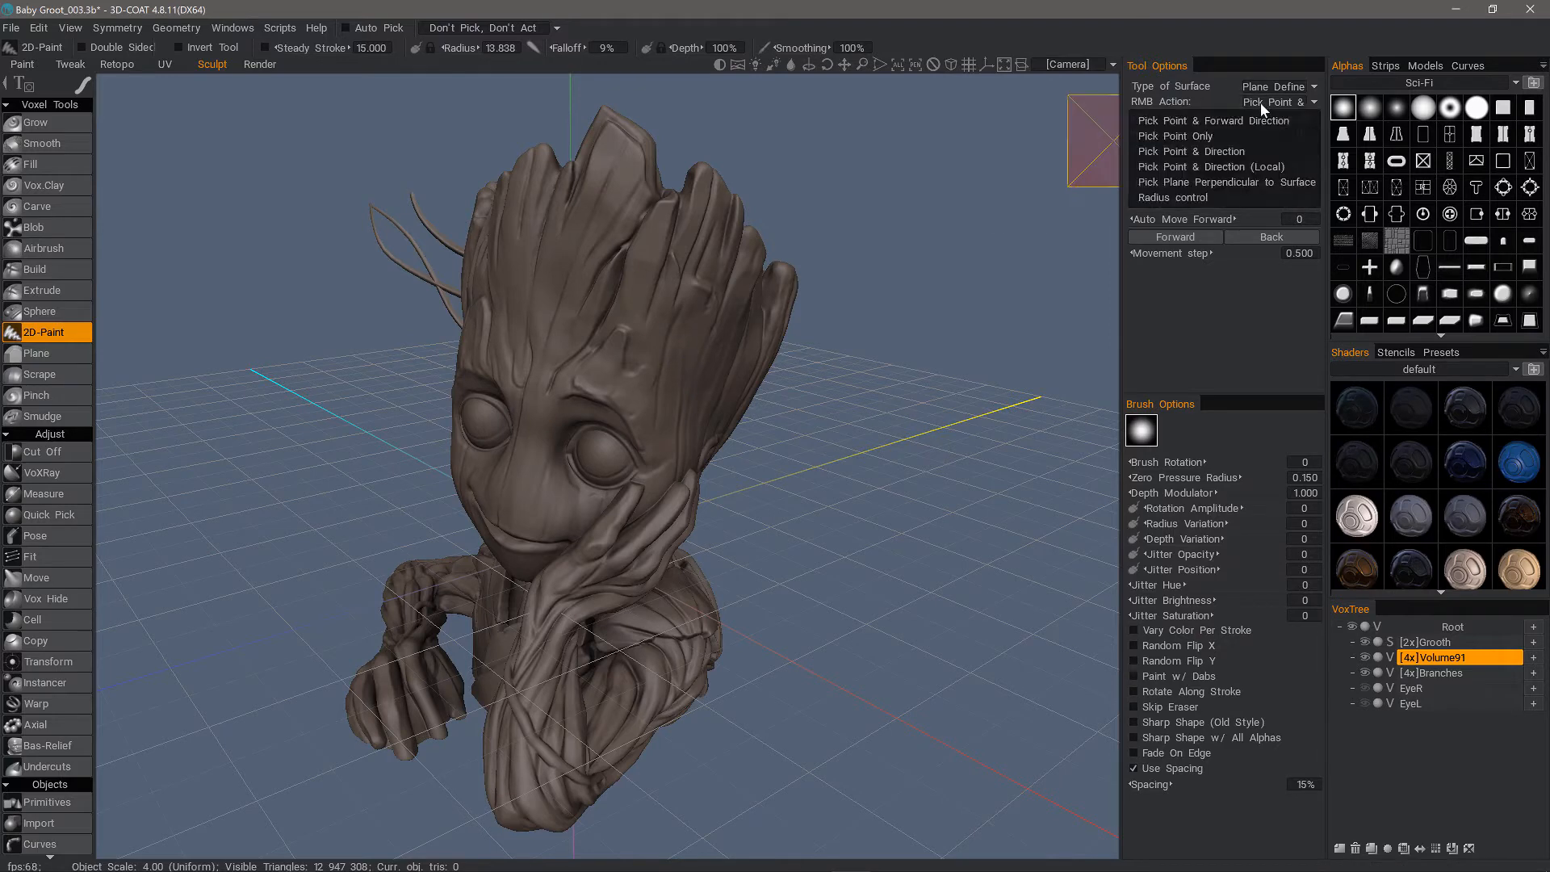
{"action": "left_click", "coordinate": [1223, 153]}
{"action": "right_click", "coordinate": [690, 388]}
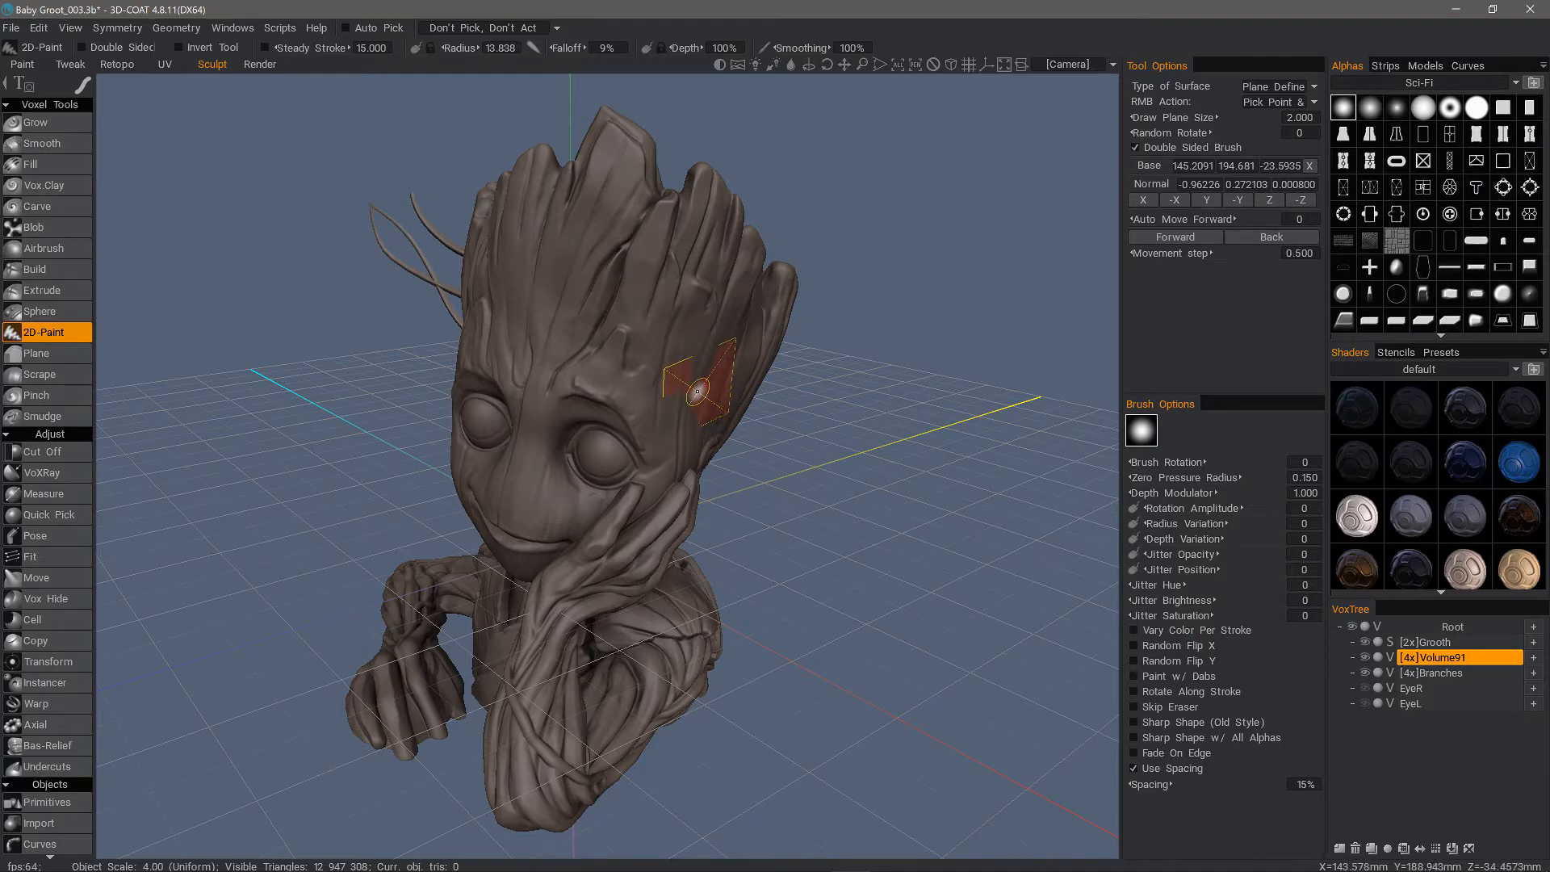
{"action": "mouse_move", "coordinate": [694, 387]}
{"action": "left_mouse_down"}
{"action": "mouse_move", "coordinate": [731, 362]}
{"action": "mouse_move", "coordinate": [822, 385]}
{"action": "mouse_move", "coordinate": [894, 356]}
{"action": "mouse_move", "coordinate": [880, 371]}
{"action": "left_mouse_up"}
{"action": "left_click_drag", "start_coordinate": [796, 506], "coordinate": [663, 441], "text": "alt"}
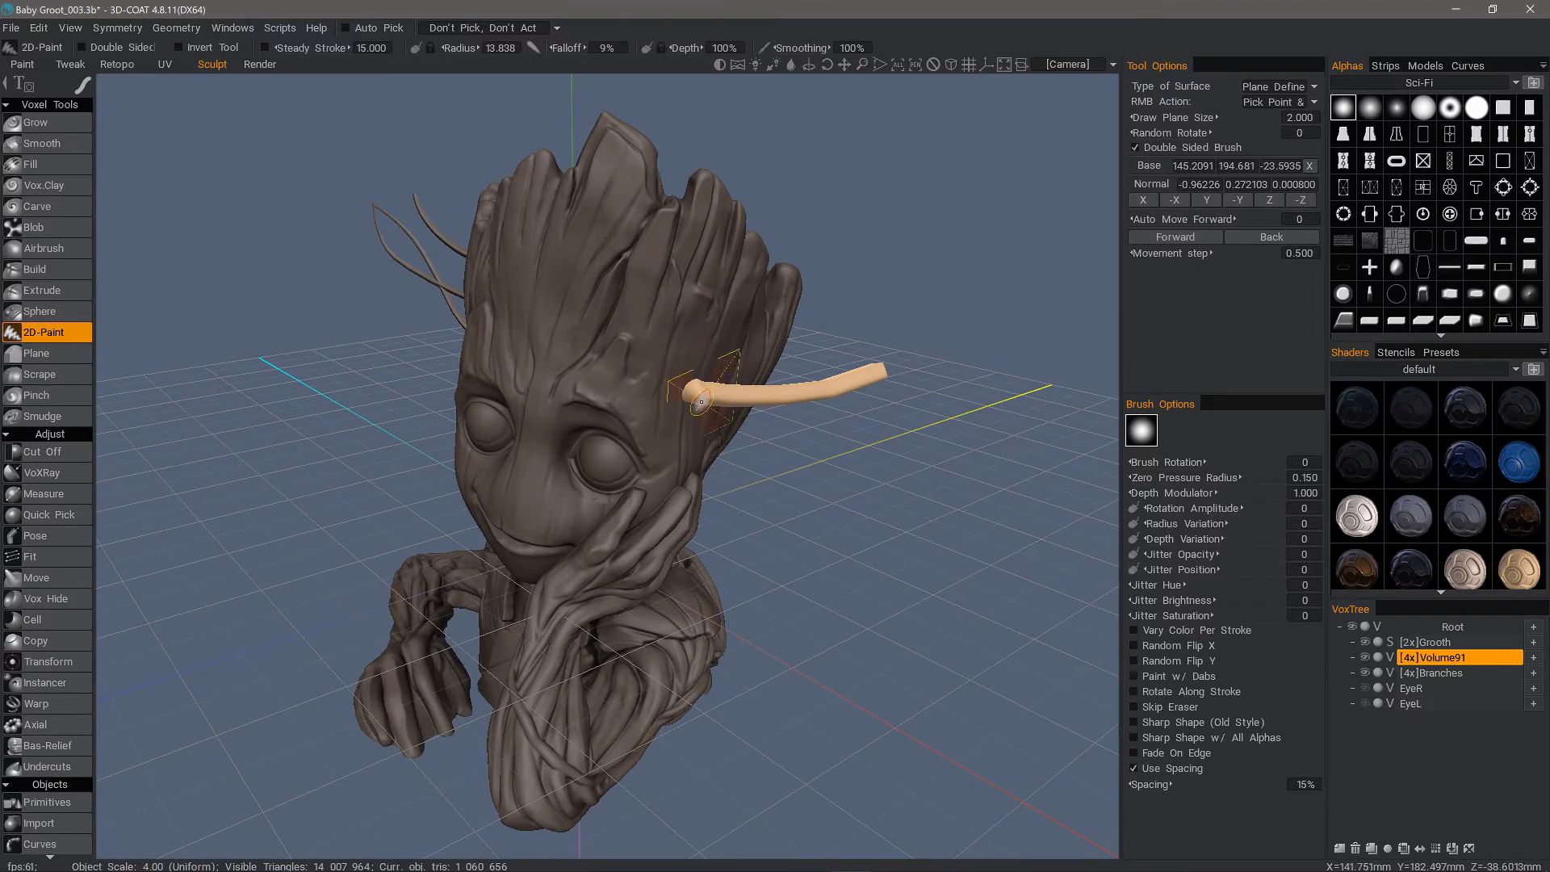
{"action": "key", "text": "ctrl+z"}
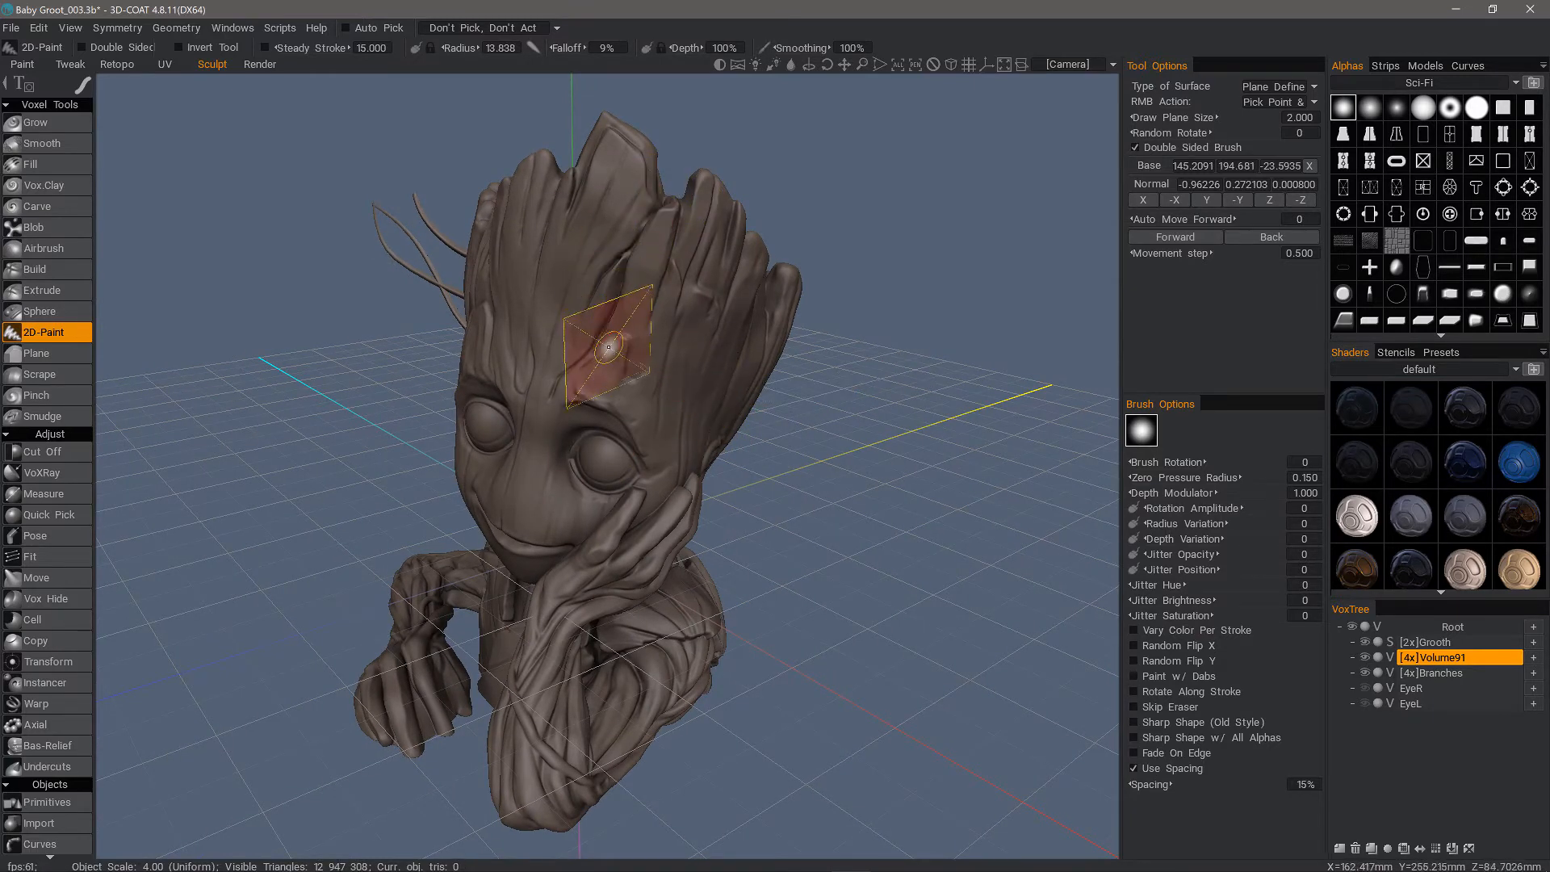
Choose the first freehand stroke mode for the 2D-Paint brush
{"action": "mouse_move", "coordinate": [82, 87]}
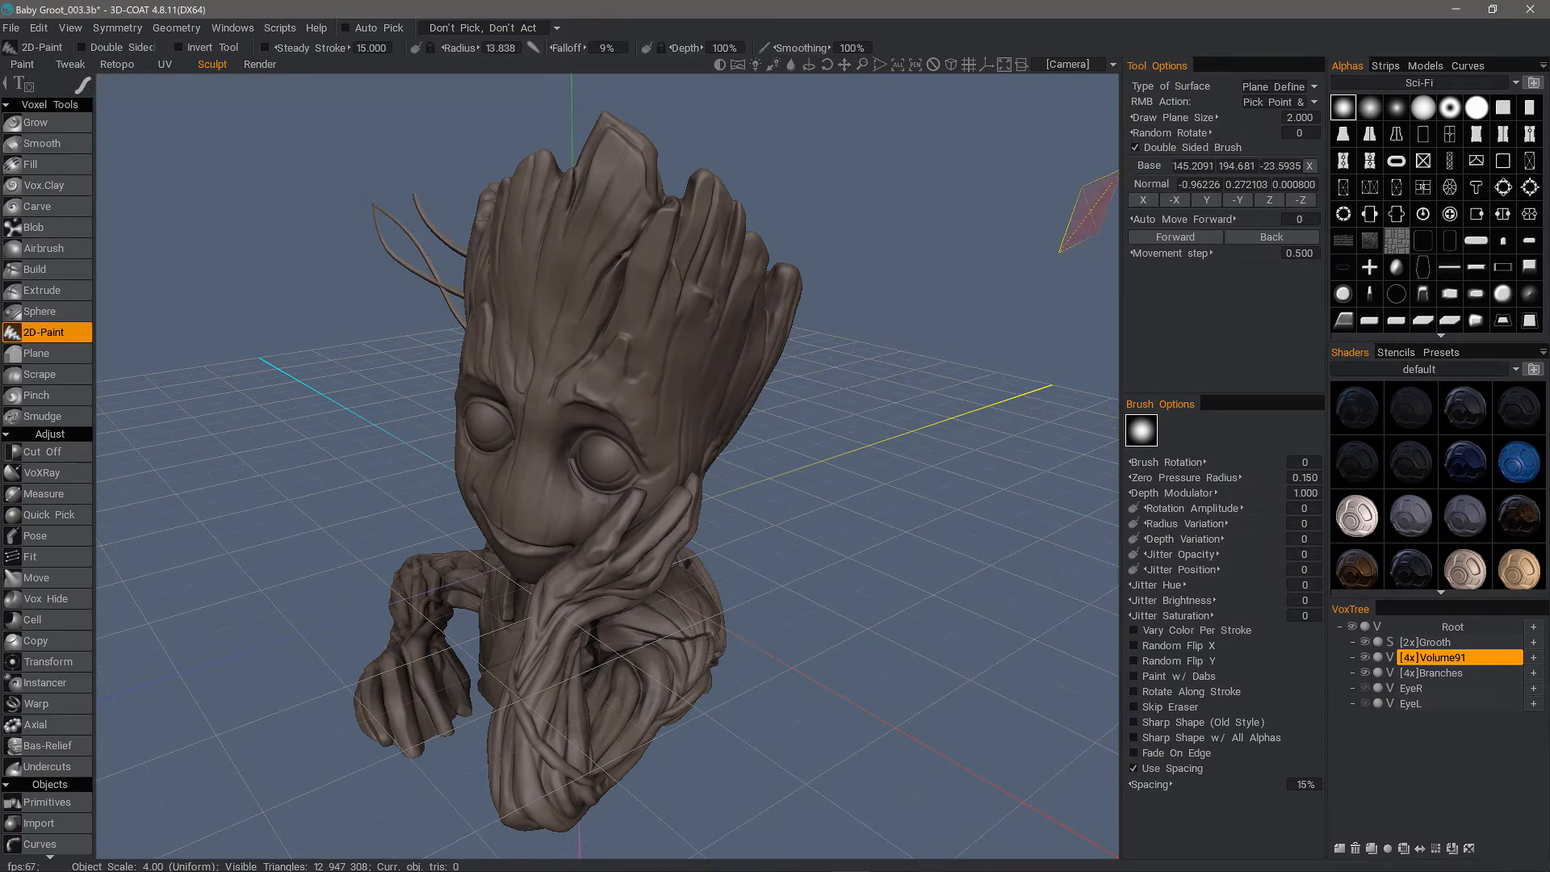
{"action": "left_click_drag", "start_coordinate": [1086, 214], "coordinate": [775, 339]}
{"action": "key", "text": "e"}
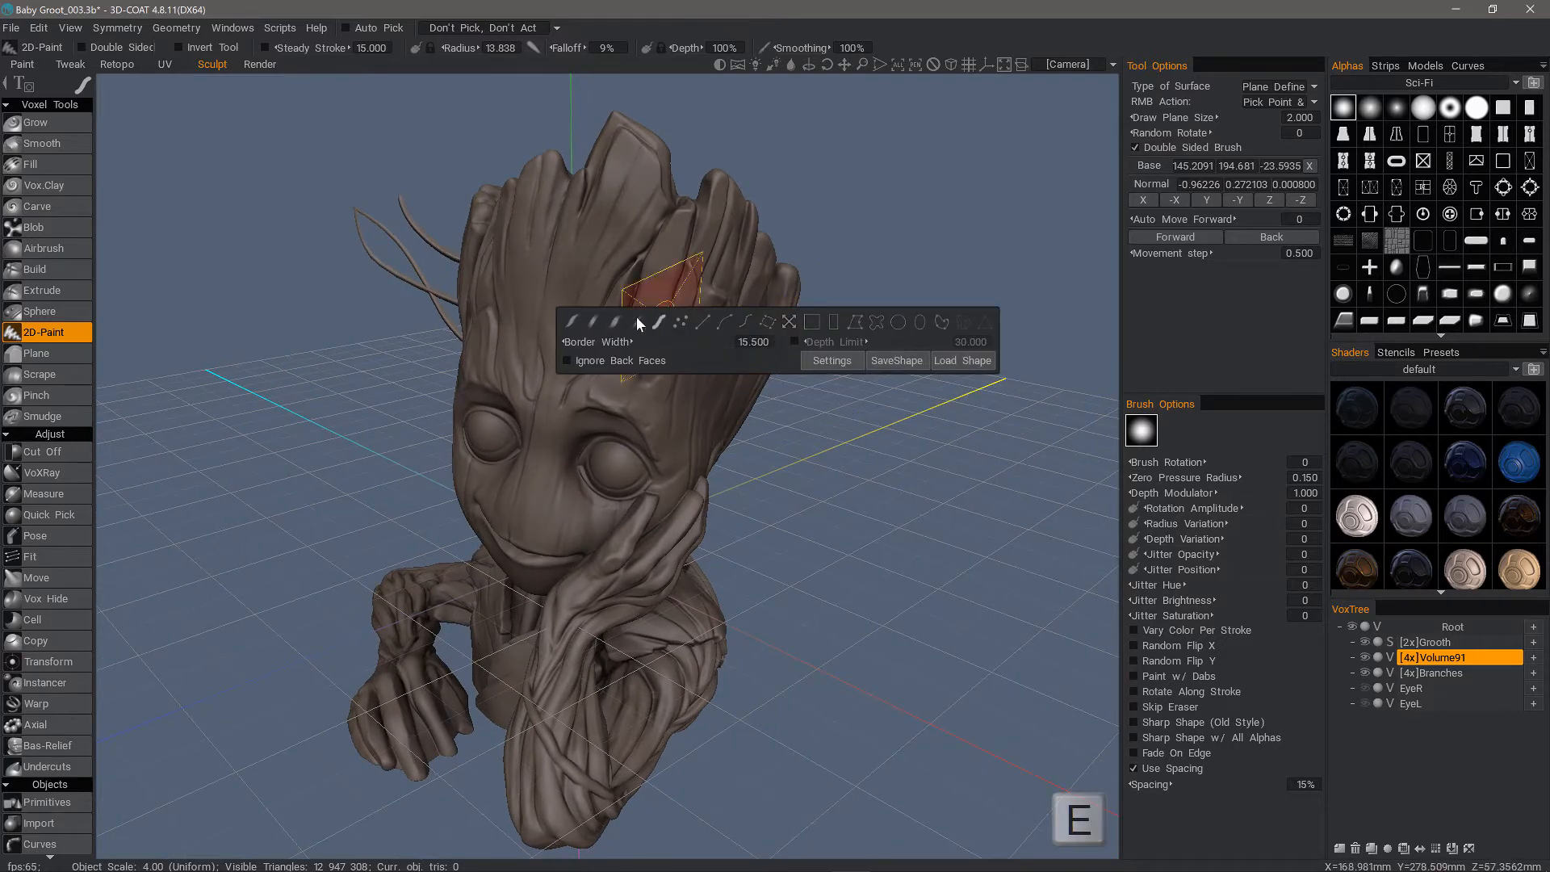
{"action": "left_click", "coordinate": [573, 322]}
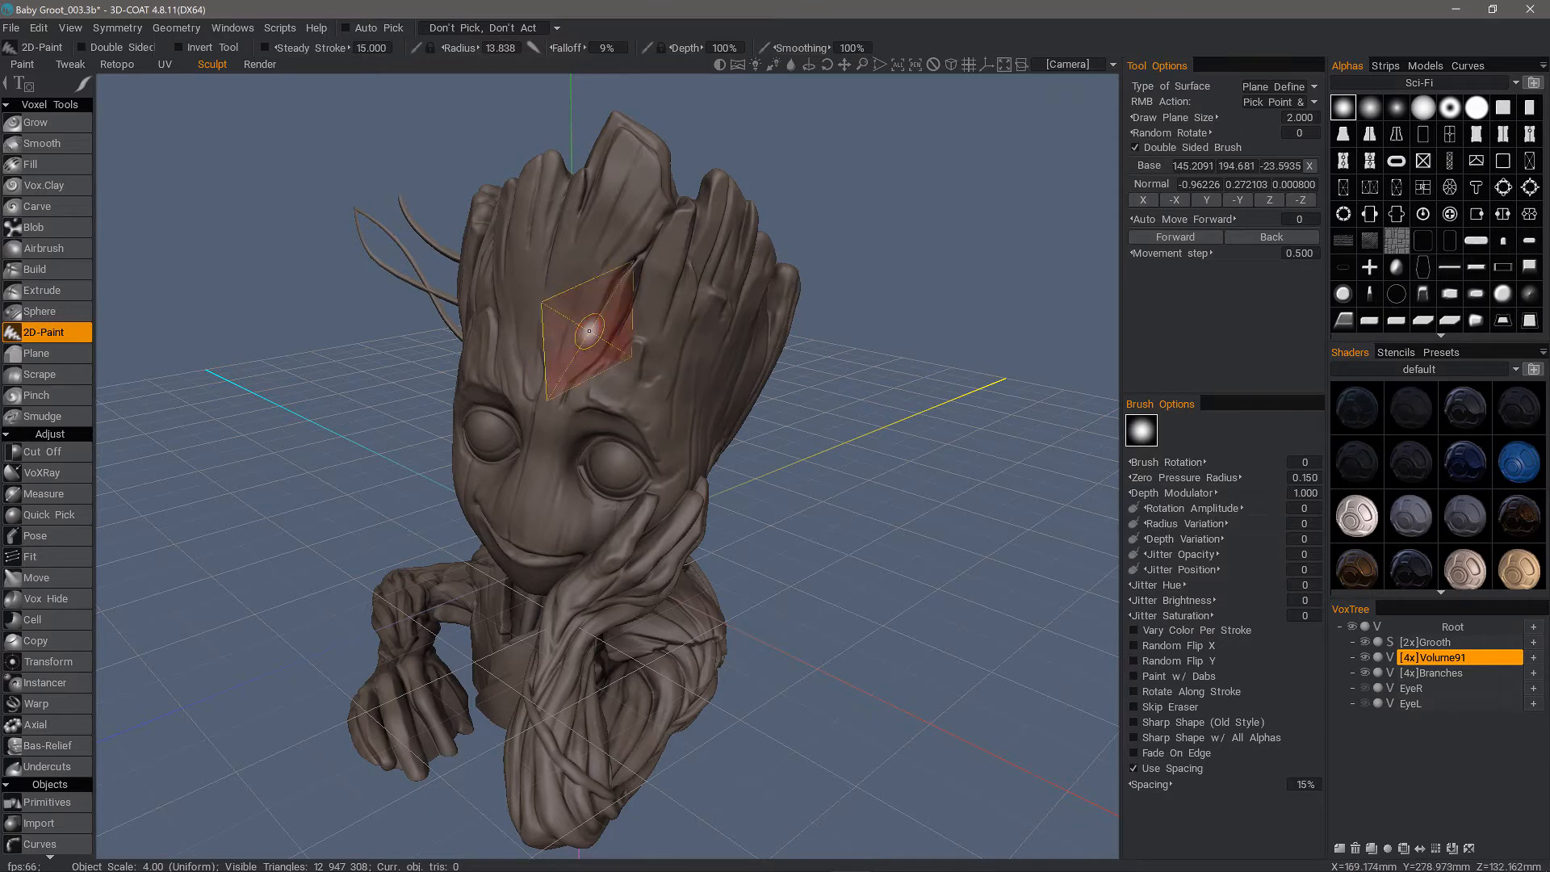
Try another branch stroke outward from the temple with the freehand stroke mode, then undo it
{"action": "mouse_move", "coordinate": [672, 370]}
{"action": "left_mouse_down", "text": "alt"}
{"action": "mouse_move", "coordinate": [727, 396]}
{"action": "mouse_move", "coordinate": [709, 373]}
{"action": "mouse_move", "coordinate": [686, 399]}
{"action": "mouse_move", "coordinate": [882, 358]}
{"action": "left_mouse_up", "text": "alt"}
{"action": "right_click", "coordinate": [685, 399]}
{"action": "mouse_move", "coordinate": [883, 505]}
{"action": "left_mouse_down", "text": "alt"}
{"action": "mouse_move", "coordinate": [834, 512]}
{"action": "mouse_move", "coordinate": [727, 398]}
{"action": "mouse_move", "coordinate": [705, 294]}
{"action": "mouse_move", "coordinate": [695, 313]}
{"action": "mouse_move", "coordinate": [586, 329]}
{"action": "mouse_move", "coordinate": [664, 166]}
{"action": "mouse_move", "coordinate": [655, 188]}
{"action": "left_mouse_up", "text": "alt"}
{"action": "key", "text": "ctrl+z"}
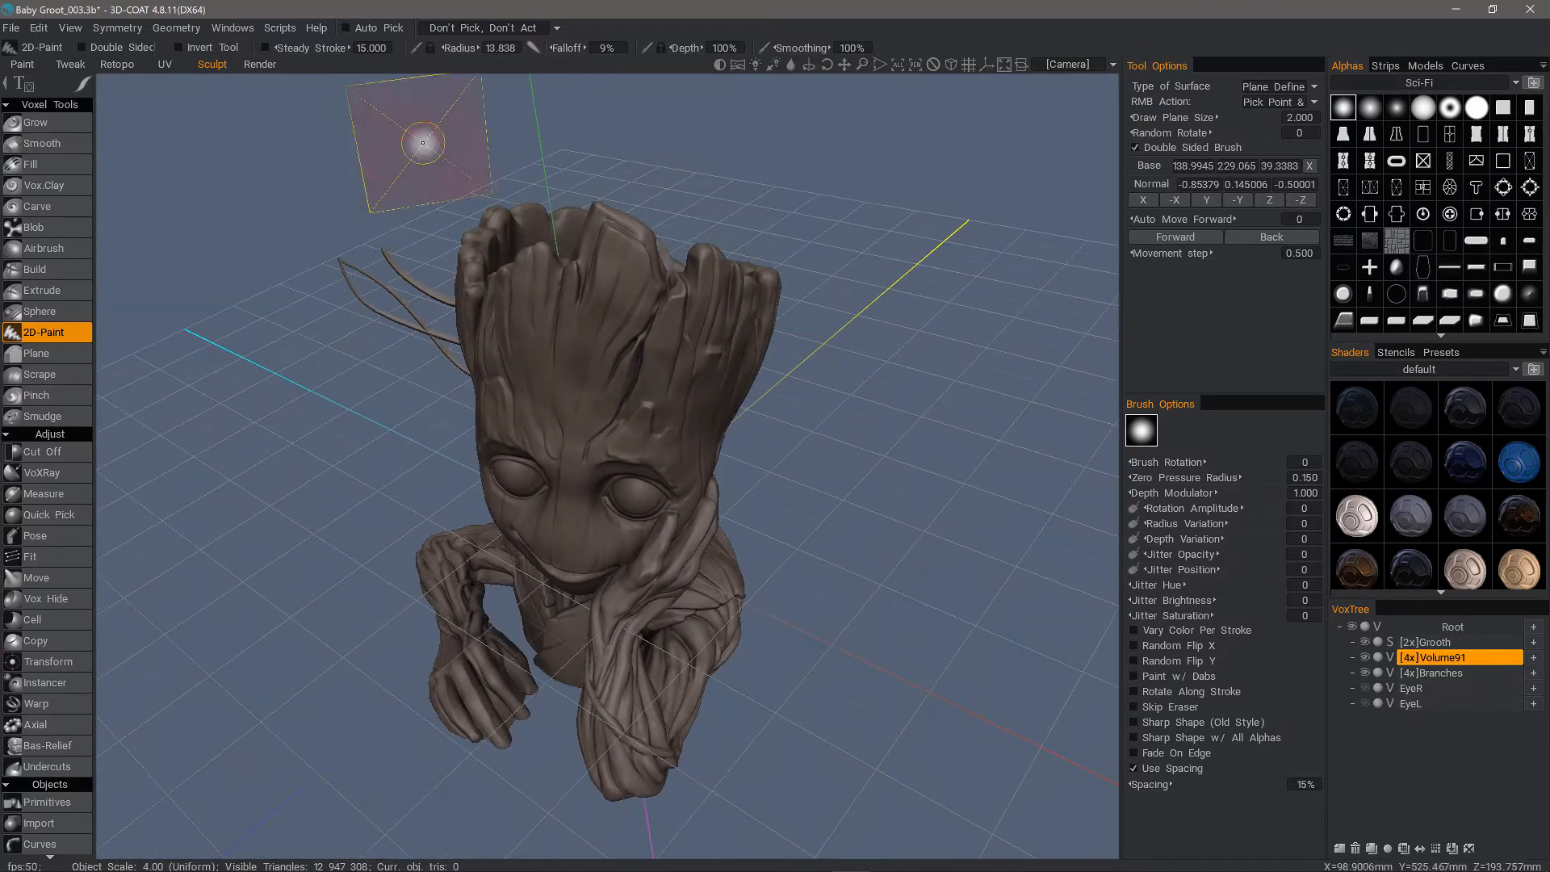
Apply brush tapering with a length of 15, modulated by real pen pressure, and set the RMB action to Pick Point & Forward Direction
{"action": "left_click", "coordinate": [533, 48]}
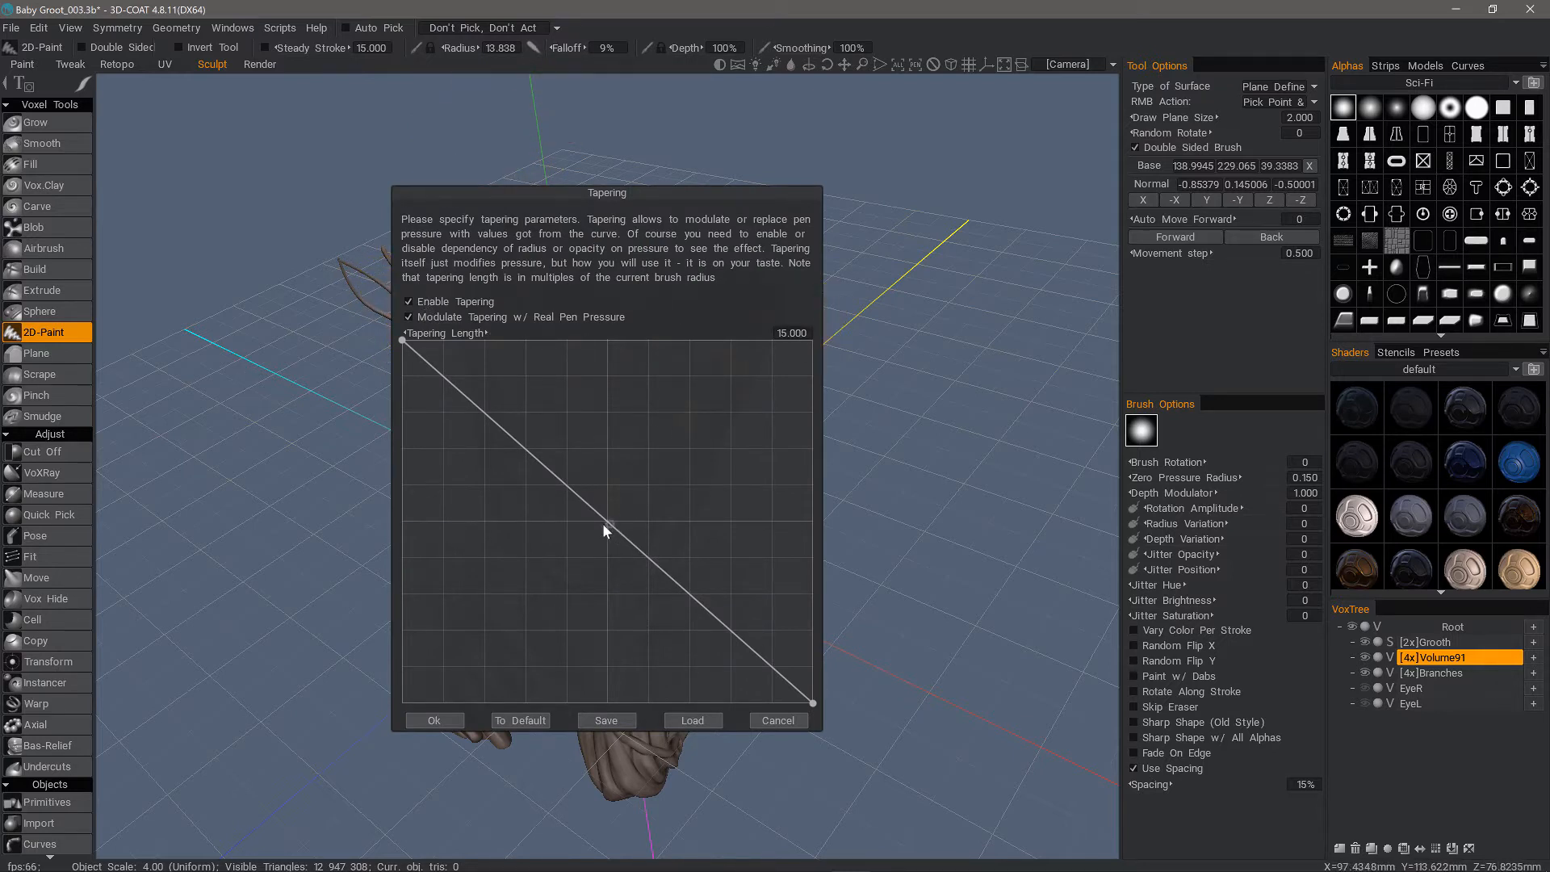
{"action": "left_click", "coordinate": [428, 720]}
{"action": "left_click_drag", "start_coordinate": [668, 383], "coordinate": [653, 407], "text": "alt"}
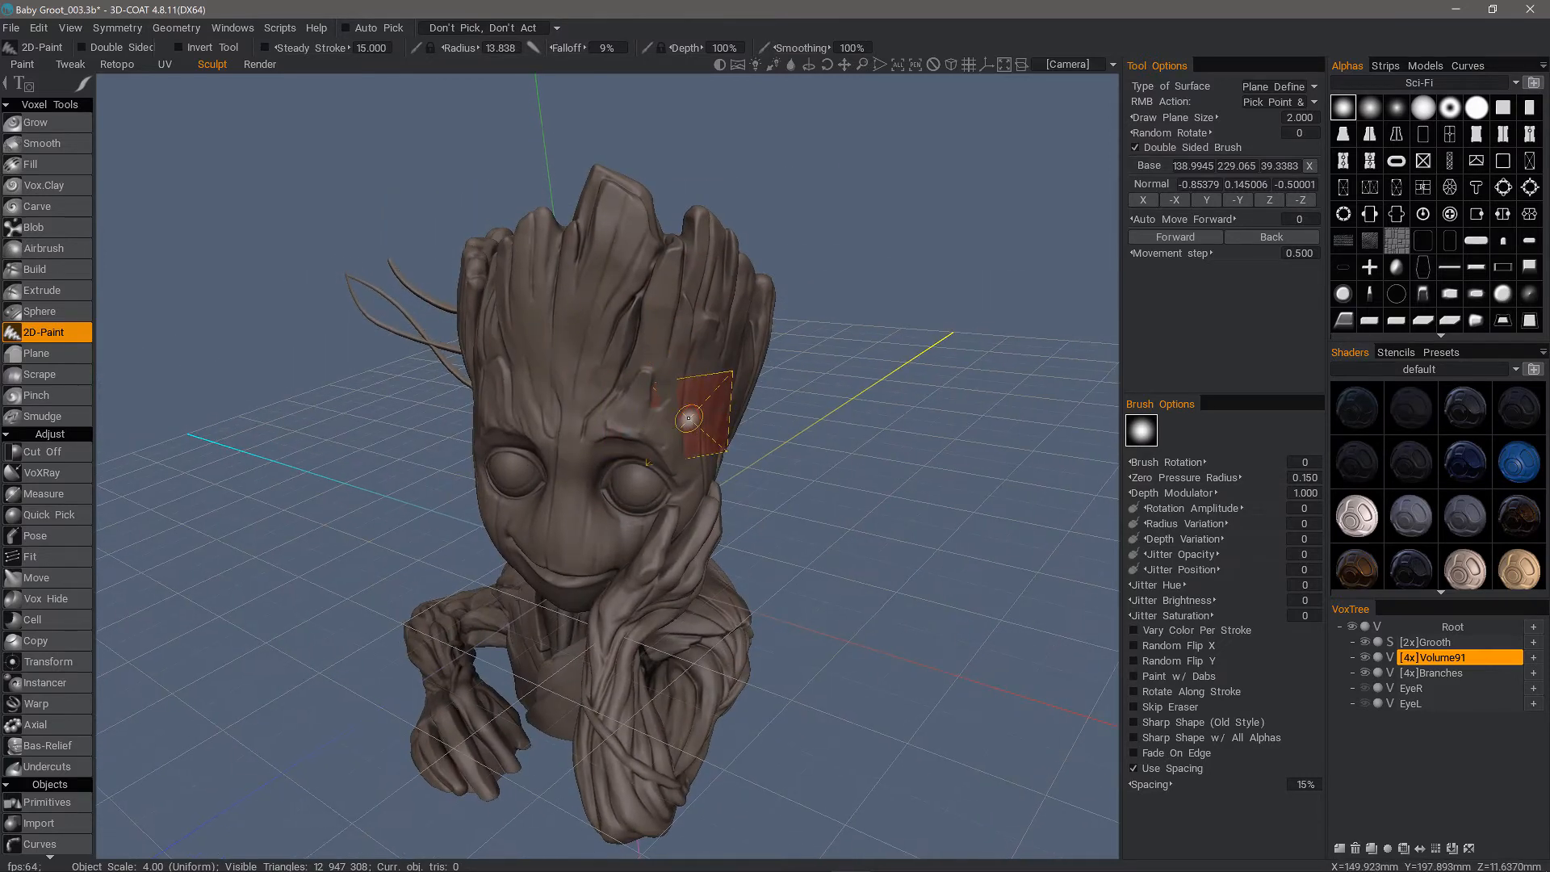
{"action": "left_click", "coordinate": [1277, 102]}
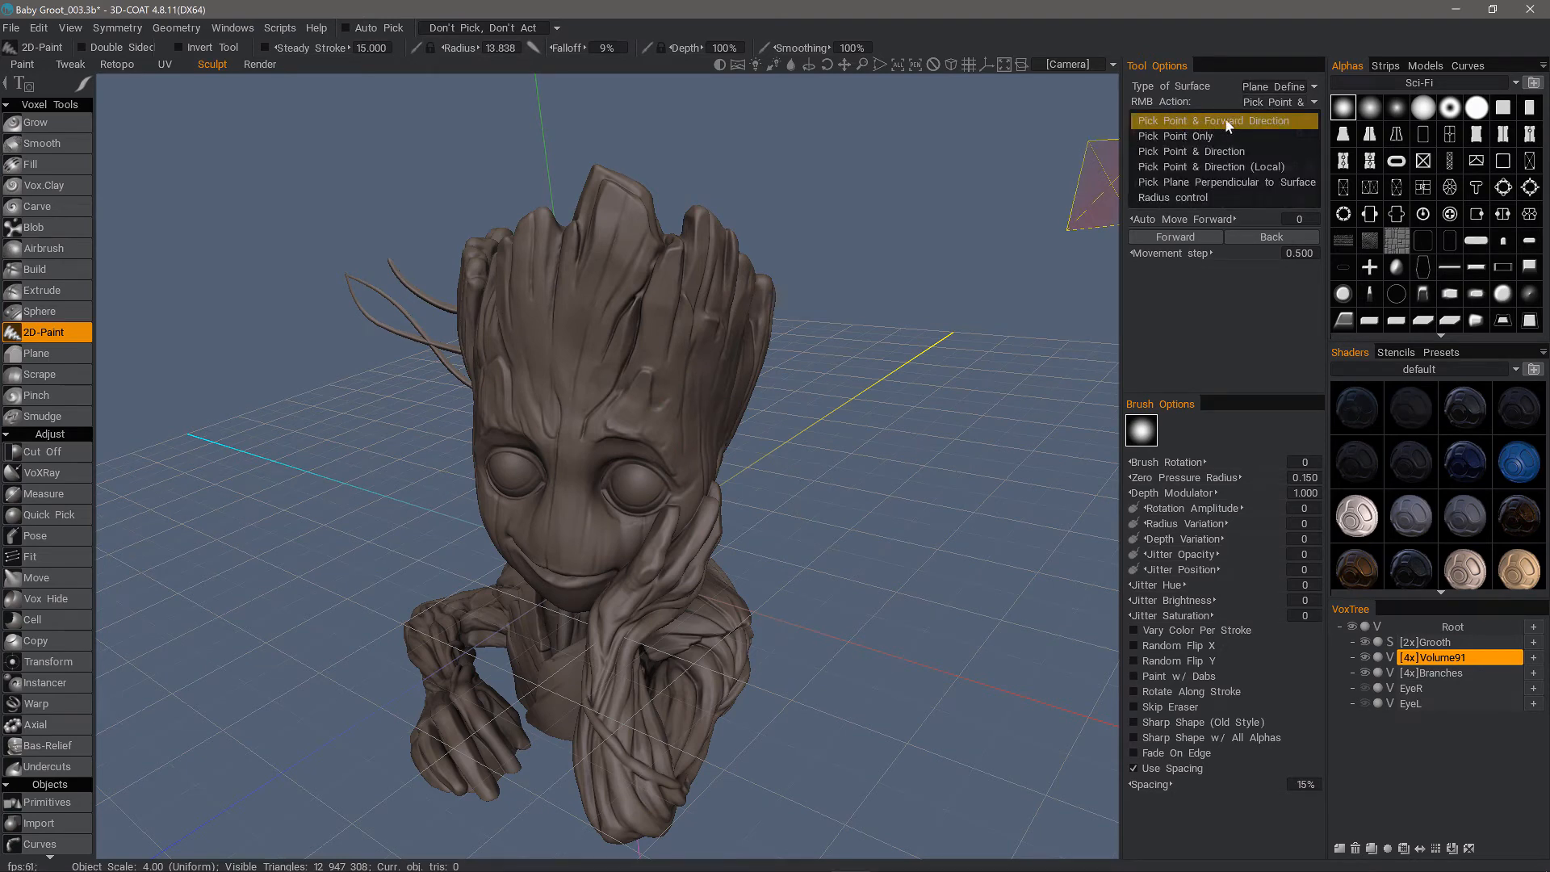
{"action": "left_click", "coordinate": [1235, 121]}
Pick the drawing plane at the side of the head beside the supporting hand and draw a tapered branch outward from it
{"action": "left_click_drag", "start_coordinate": [756, 393], "coordinate": [655, 396], "text": "alt"}
{"action": "right_click_drag", "start_coordinate": [656, 396], "coordinate": [706, 406]}
{"action": "left_click_drag", "start_coordinate": [706, 406], "coordinate": [858, 327]}
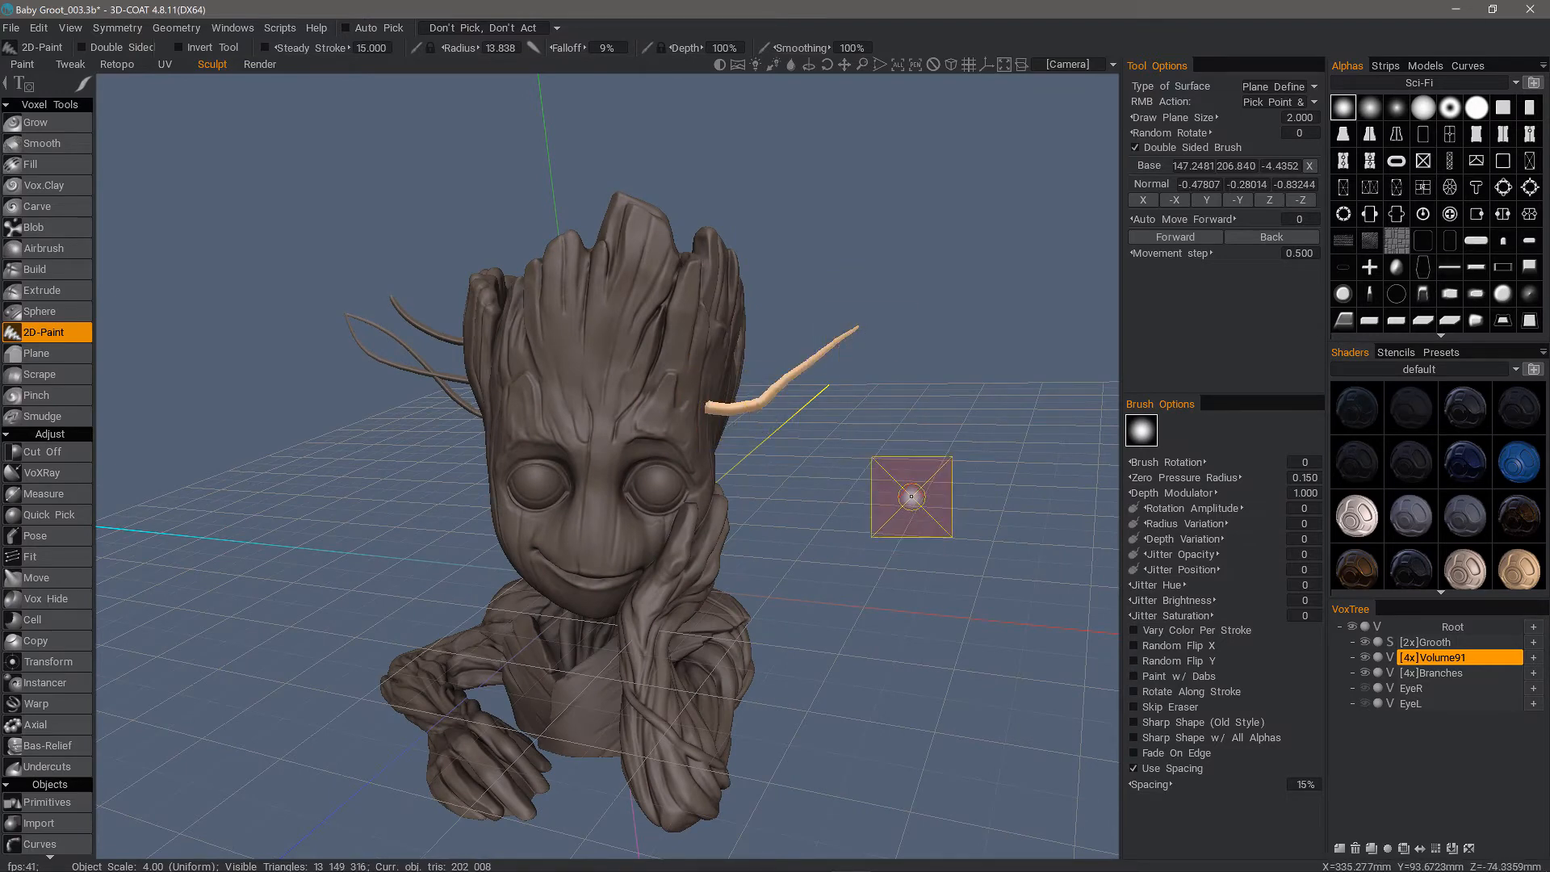
Turn off Double Sided Brush and draw a second tapered branch above the first one
{"action": "mouse_move", "coordinate": [912, 496]}
{"action": "left_mouse_down", "text": "alt"}
{"action": "mouse_move", "coordinate": [754, 315]}
{"action": "mouse_move", "coordinate": [699, 450]}
{"action": "mouse_move", "coordinate": [678, 408]}
{"action": "mouse_move", "coordinate": [415, 345]}
{"action": "mouse_move", "coordinate": [487, 370]}
{"action": "mouse_move", "coordinate": [546, 439]}
{"action": "mouse_move", "coordinate": [809, 369]}
{"action": "left_mouse_up", "text": "alt"}
{"action": "left_click", "coordinate": [1135, 147]}
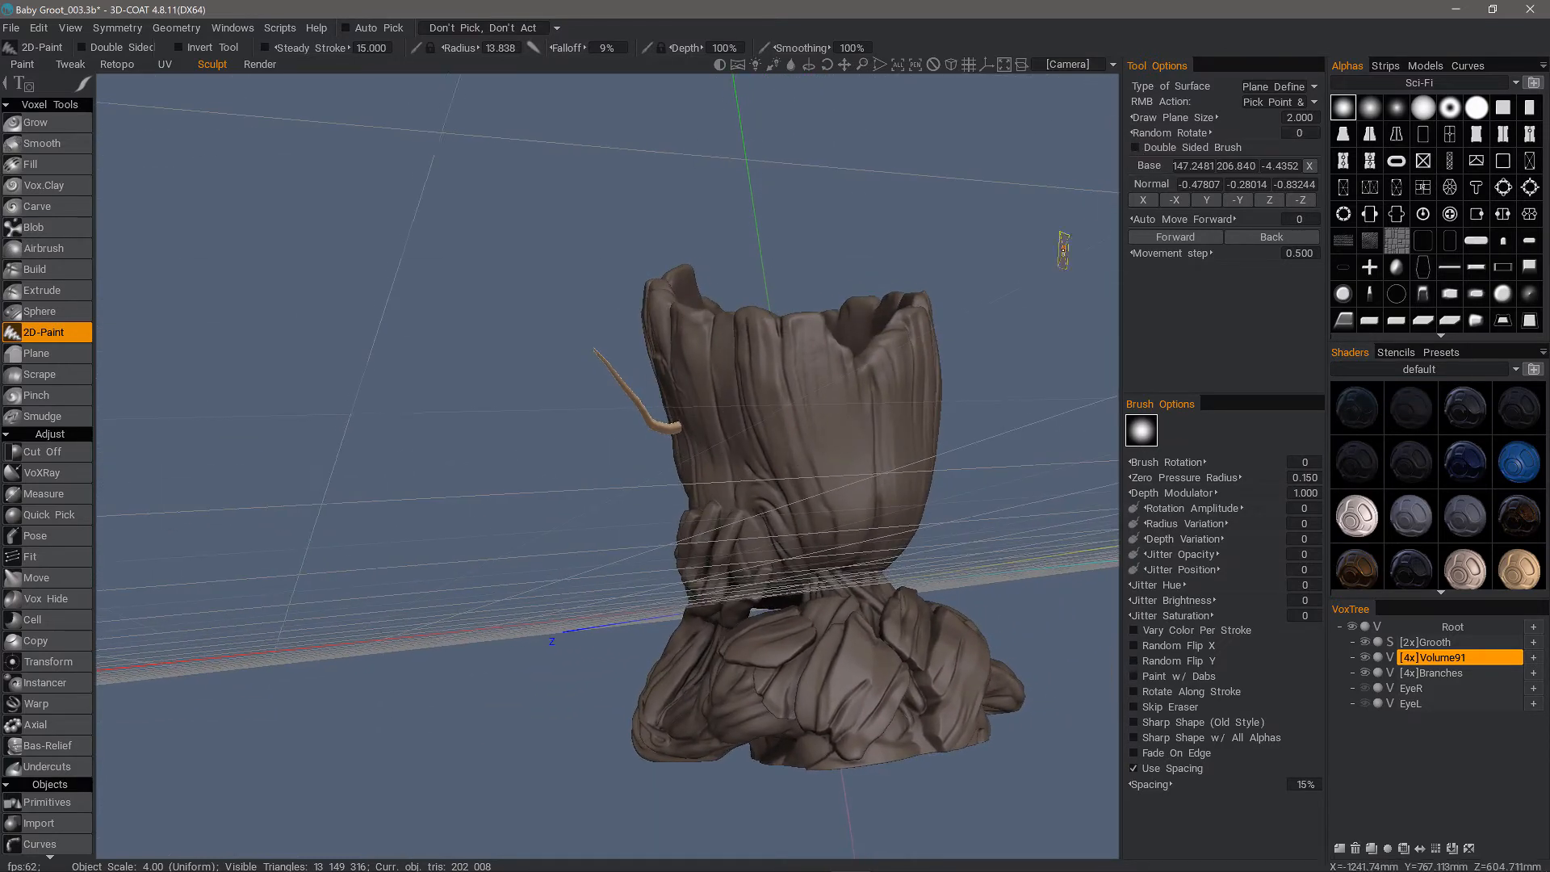
{"action": "left_click_drag", "start_coordinate": [1010, 291], "coordinate": [539, 366], "text": "alt"}
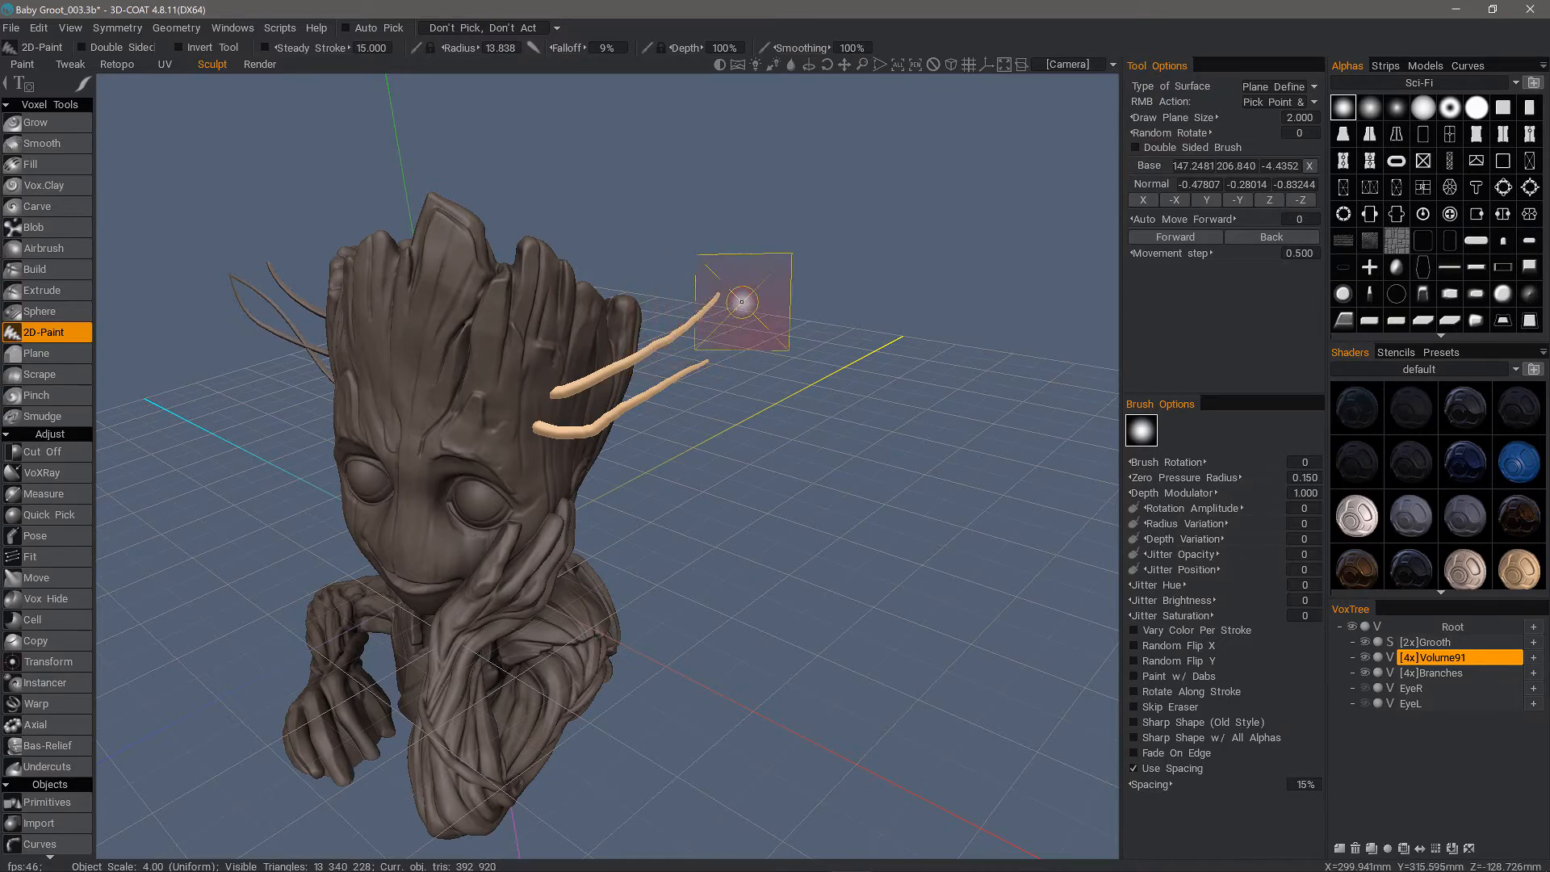
Examine the two trial branches from behind the head and undo them
{"action": "left_click_drag", "start_coordinate": [742, 301], "coordinate": [366, 345], "text": "alt"}
{"action": "left_click_drag", "start_coordinate": [529, 370], "coordinate": [554, 516], "text": "alt"}
{"action": "right_click_drag", "start_coordinate": [554, 516], "coordinate": [630, 529], "text": "alt"}
{"action": "left_click_drag", "start_coordinate": [629, 529], "coordinate": [581, 269], "text": "alt"}
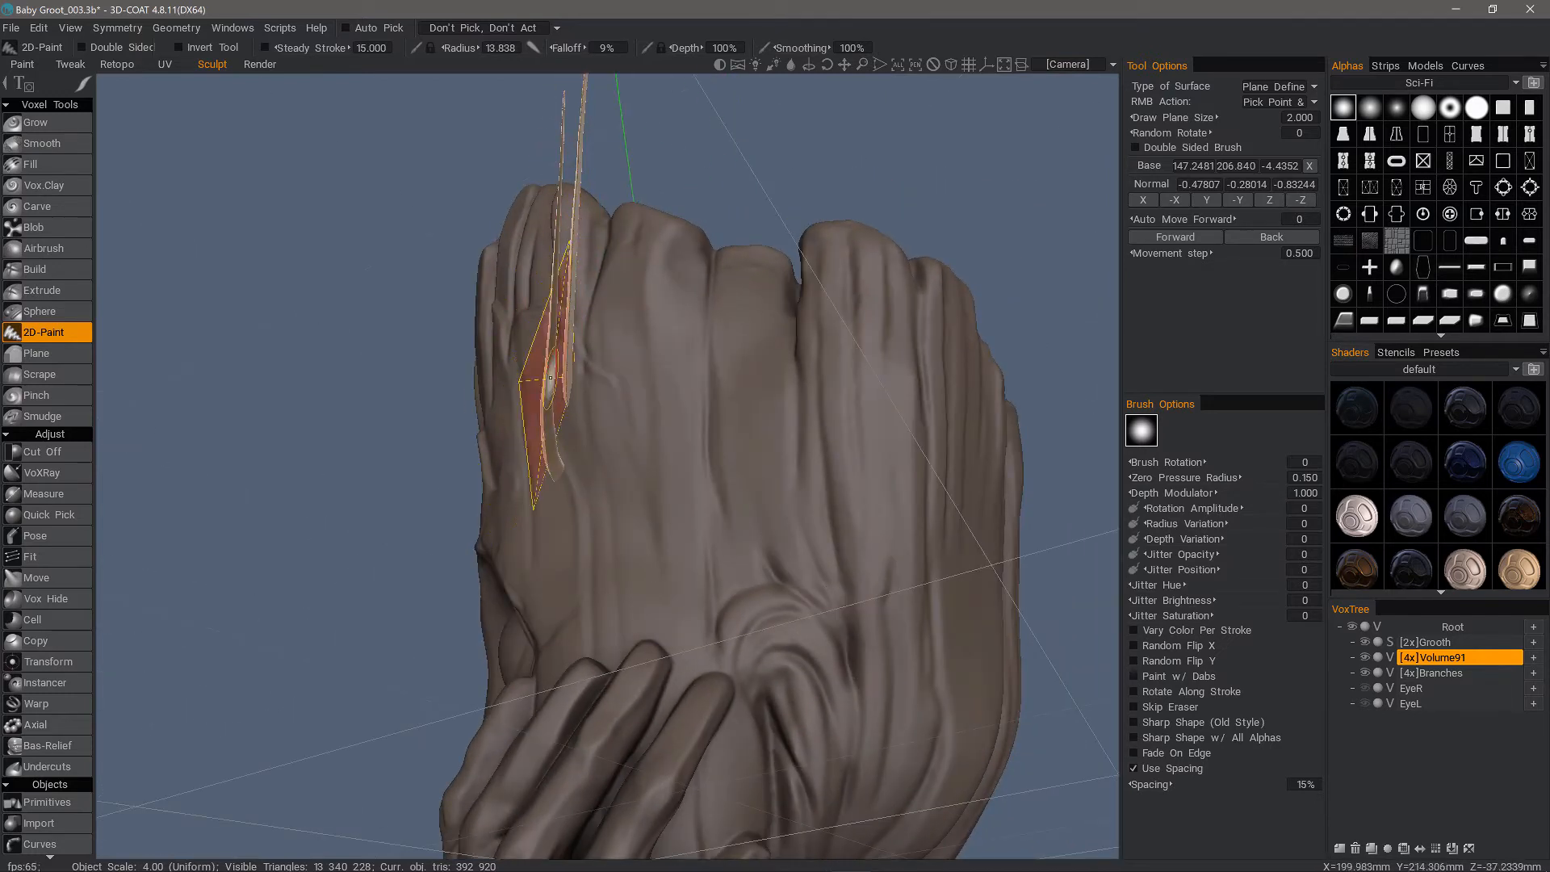
{"action": "mouse_move", "coordinate": [554, 432]}
{"action": "left_mouse_down", "text": "alt"}
{"action": "mouse_move", "coordinate": [571, 496]}
{"action": "mouse_move", "coordinate": [654, 516]}
{"action": "mouse_move", "coordinate": [733, 502]}
{"action": "mouse_move", "coordinate": [610, 343]}
{"action": "mouse_move", "coordinate": [1014, 312]}
{"action": "mouse_move", "coordinate": [1055, 270]}
{"action": "mouse_move", "coordinate": [1032, 299]}
{"action": "mouse_move", "coordinate": [417, 481]}
{"action": "mouse_move", "coordinate": [391, 153]}
{"action": "mouse_move", "coordinate": [323, 109]}
{"action": "mouse_move", "coordinate": [726, 242]}
{"action": "mouse_move", "coordinate": [277, 294]}
{"action": "mouse_move", "coordinate": [403, 394]}
{"action": "mouse_move", "coordinate": [414, 339]}
{"action": "mouse_move", "coordinate": [730, 259]}
{"action": "mouse_move", "coordinate": [617, 363]}
{"action": "mouse_move", "coordinate": [635, 221]}
{"action": "mouse_move", "coordinate": [611, 371]}
{"action": "left_mouse_up", "text": "alt"}
Enable Steady Stroke at 15 and draw two smooth, tapered branches curving up and outward from the side of the head
{"action": "left_click", "coordinate": [265, 48]}
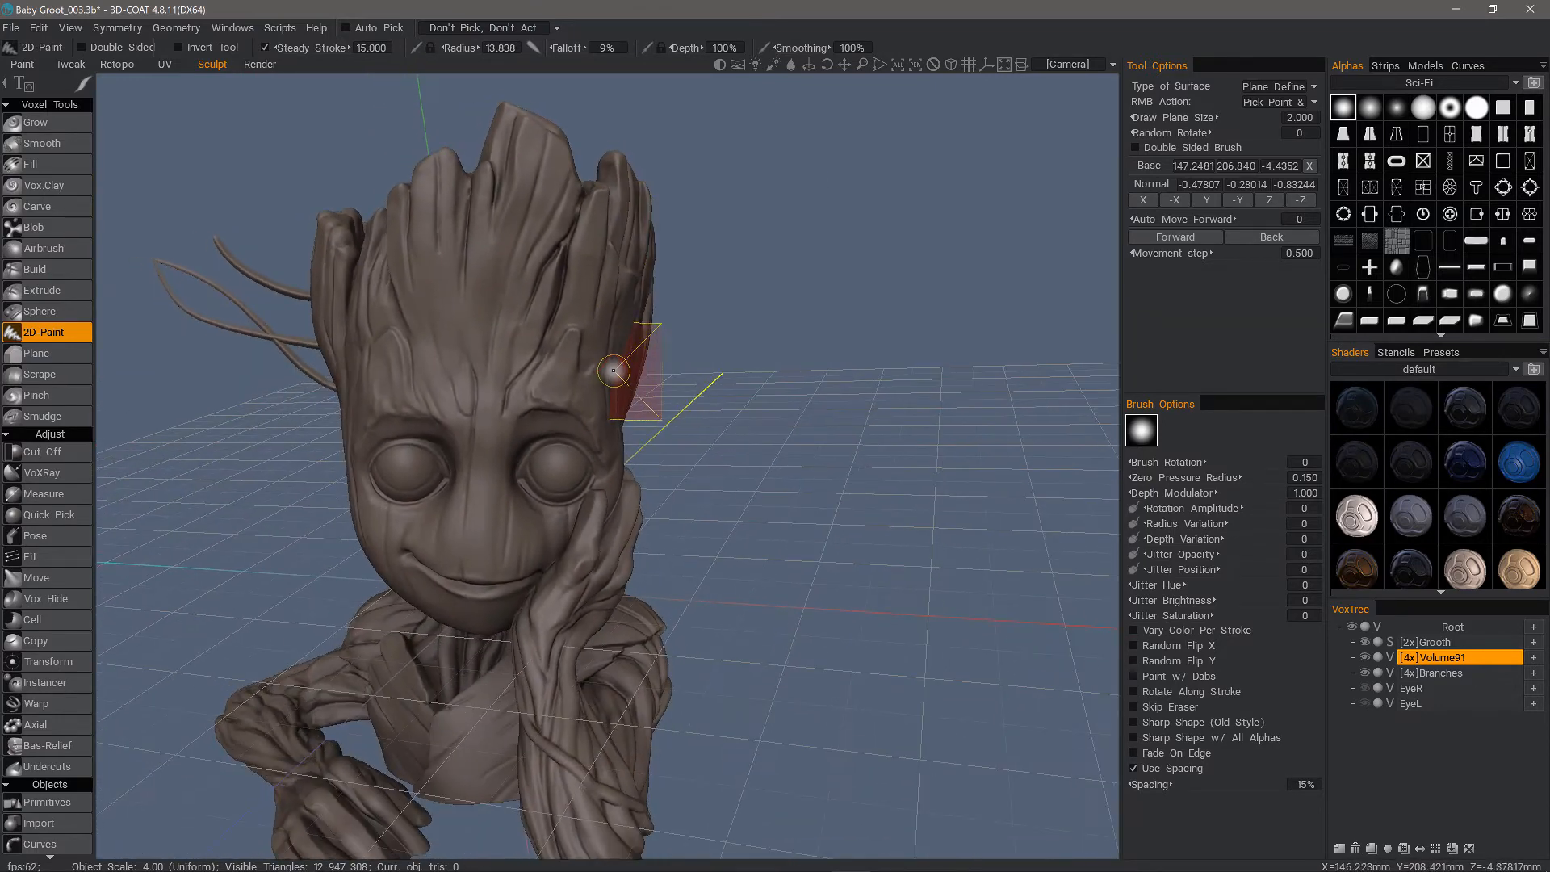
{"action": "mouse_move", "coordinate": [736, 317]}
{"action": "left_mouse_down"}
{"action": "mouse_move", "coordinate": [796, 269]}
{"action": "mouse_move", "coordinate": [862, 272]}
{"action": "left_mouse_up"}
{"action": "mouse_move", "coordinate": [846, 466]}
{"action": "left_mouse_down", "text": "alt"}
{"action": "mouse_move", "coordinate": [802, 501]}
{"action": "mouse_move", "coordinate": [727, 249]}
{"action": "mouse_move", "coordinate": [620, 347]}
{"action": "mouse_move", "coordinate": [631, 336]}
{"action": "left_mouse_up", "text": "alt"}
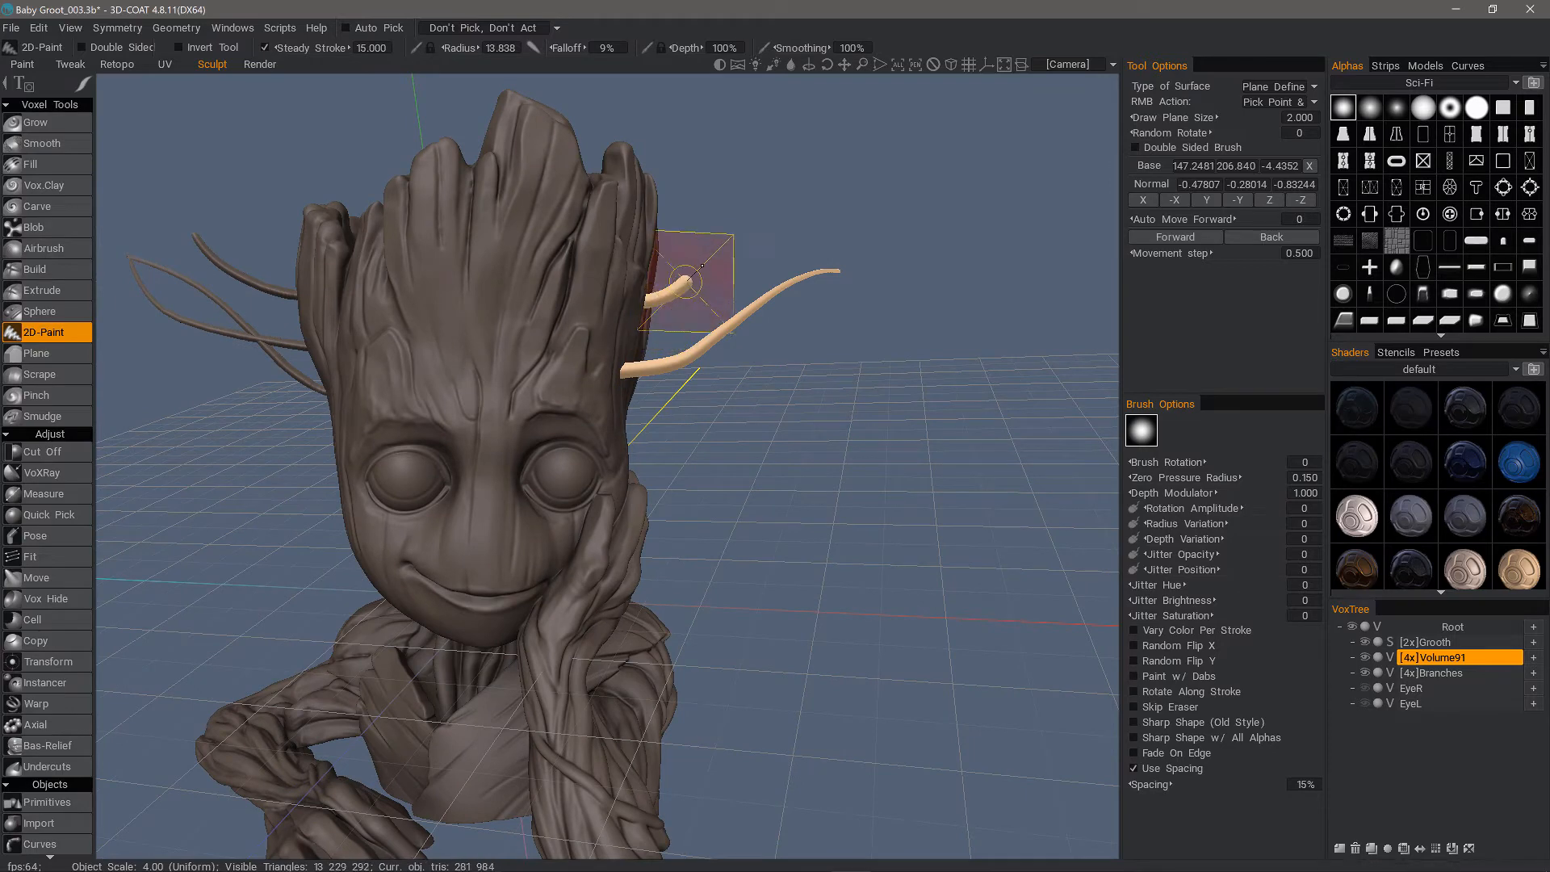
{"action": "left_click_drag", "start_coordinate": [702, 265], "coordinate": [790, 153]}
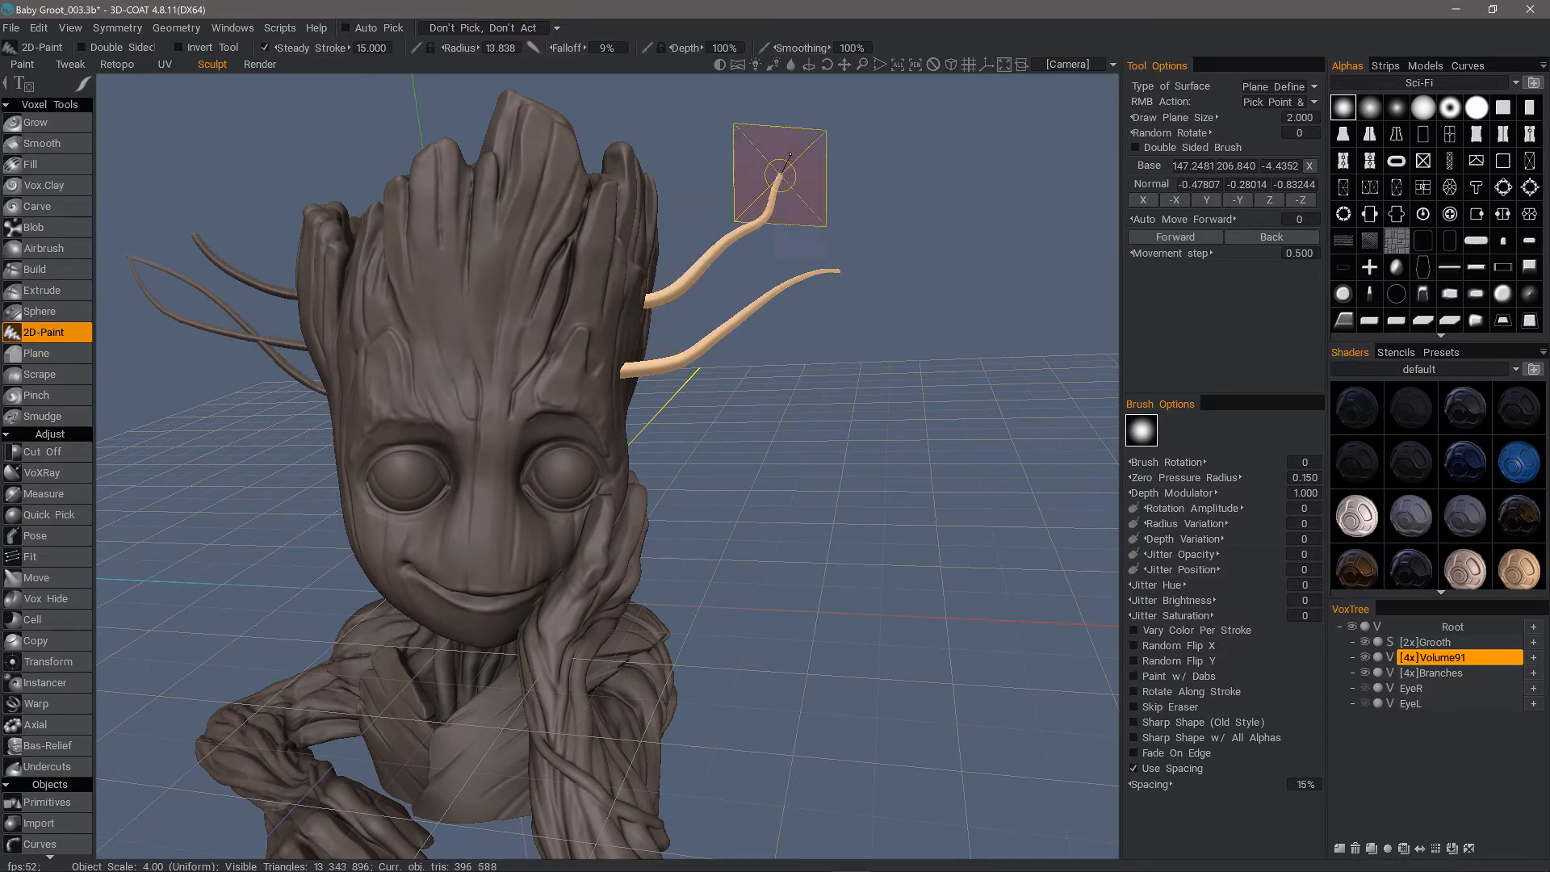
Reduce the brush radius to 7.655 and draw a thin branch between the two thick ones, plus an offshoot from the upper branch
{"action": "mouse_move", "coordinate": [979, 224]}
{"action": "left_mouse_down", "text": "alt"}
{"action": "mouse_move", "coordinate": [727, 259]}
{"action": "mouse_move", "coordinate": [670, 252]}
{"action": "mouse_move", "coordinate": [622, 304]}
{"action": "left_mouse_up", "text": "alt"}
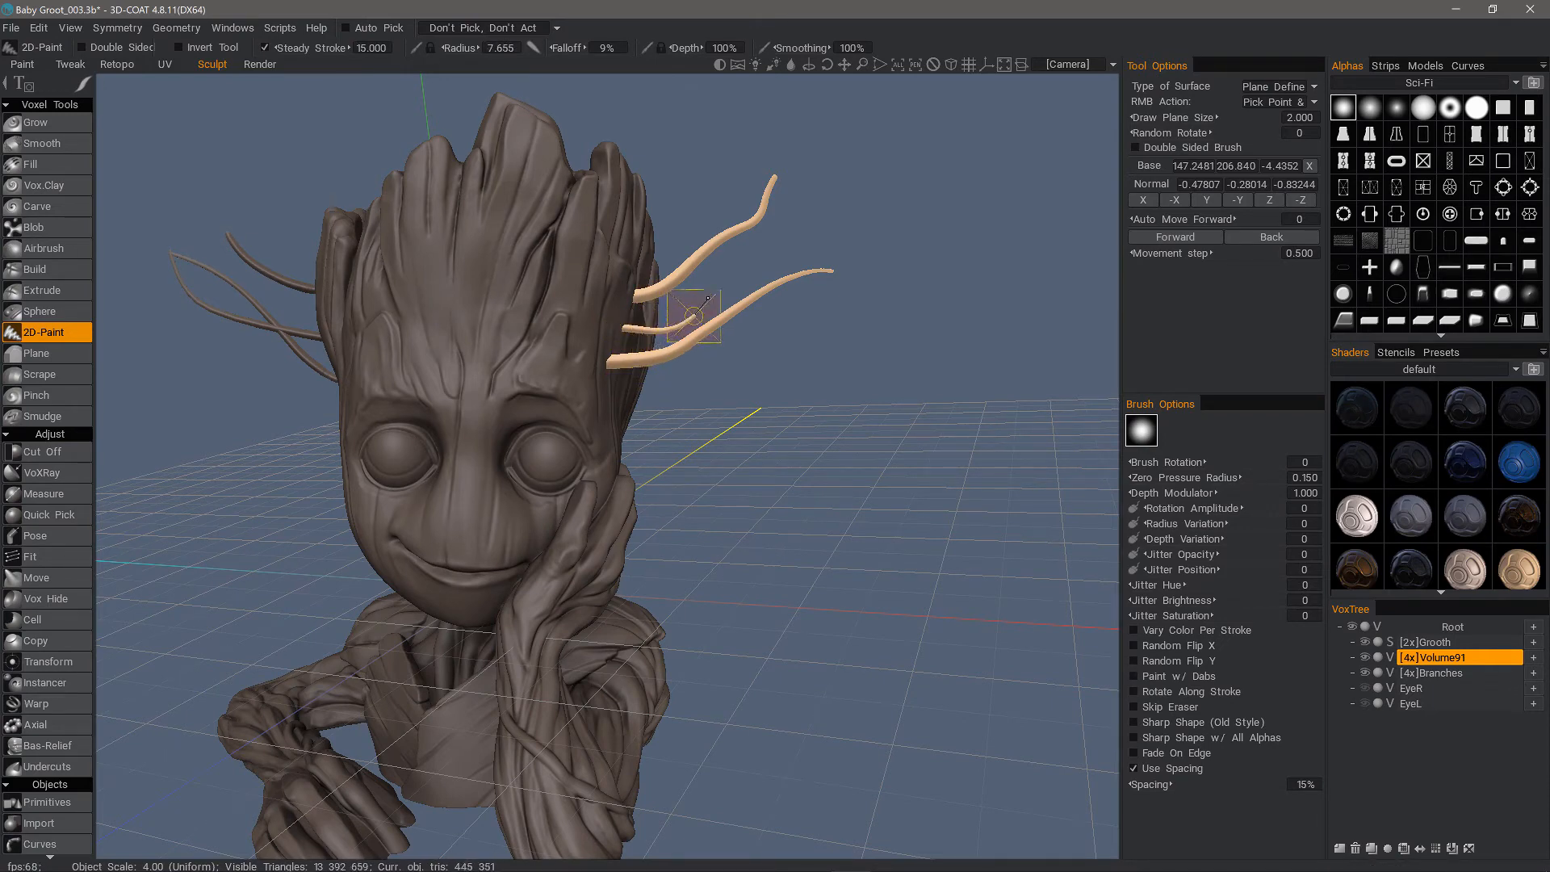
{"action": "left_click_drag", "start_coordinate": [708, 299], "coordinate": [795, 208]}
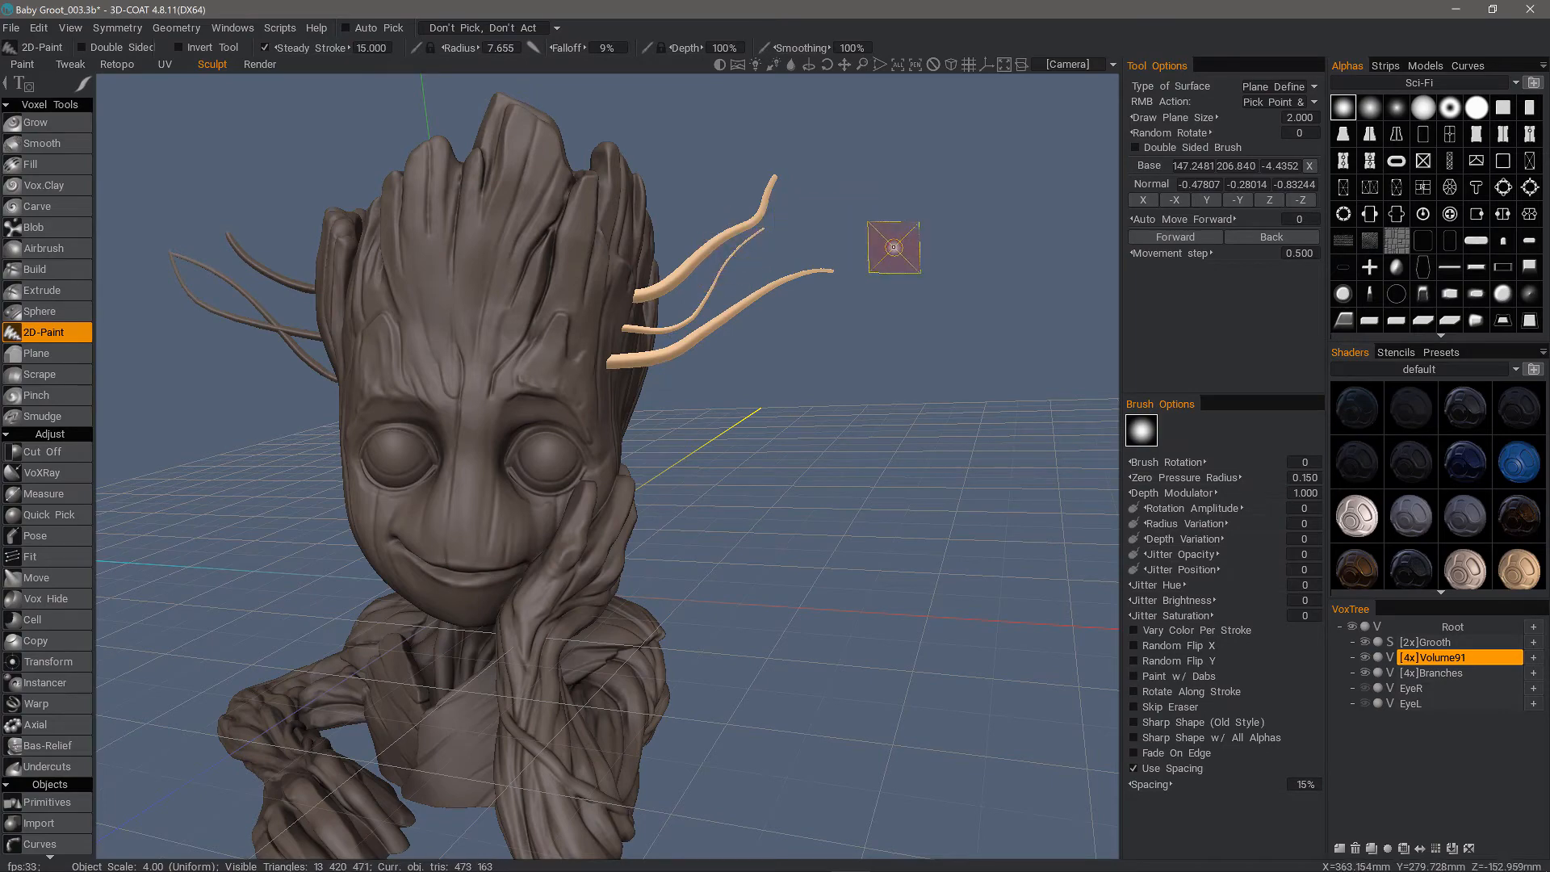
{"action": "mouse_move", "coordinate": [657, 515]}
{"action": "left_mouse_down", "text": "alt"}
{"action": "mouse_move", "coordinate": [678, 284]}
{"action": "mouse_move", "coordinate": [739, 125]}
{"action": "left_mouse_up", "text": "alt"}
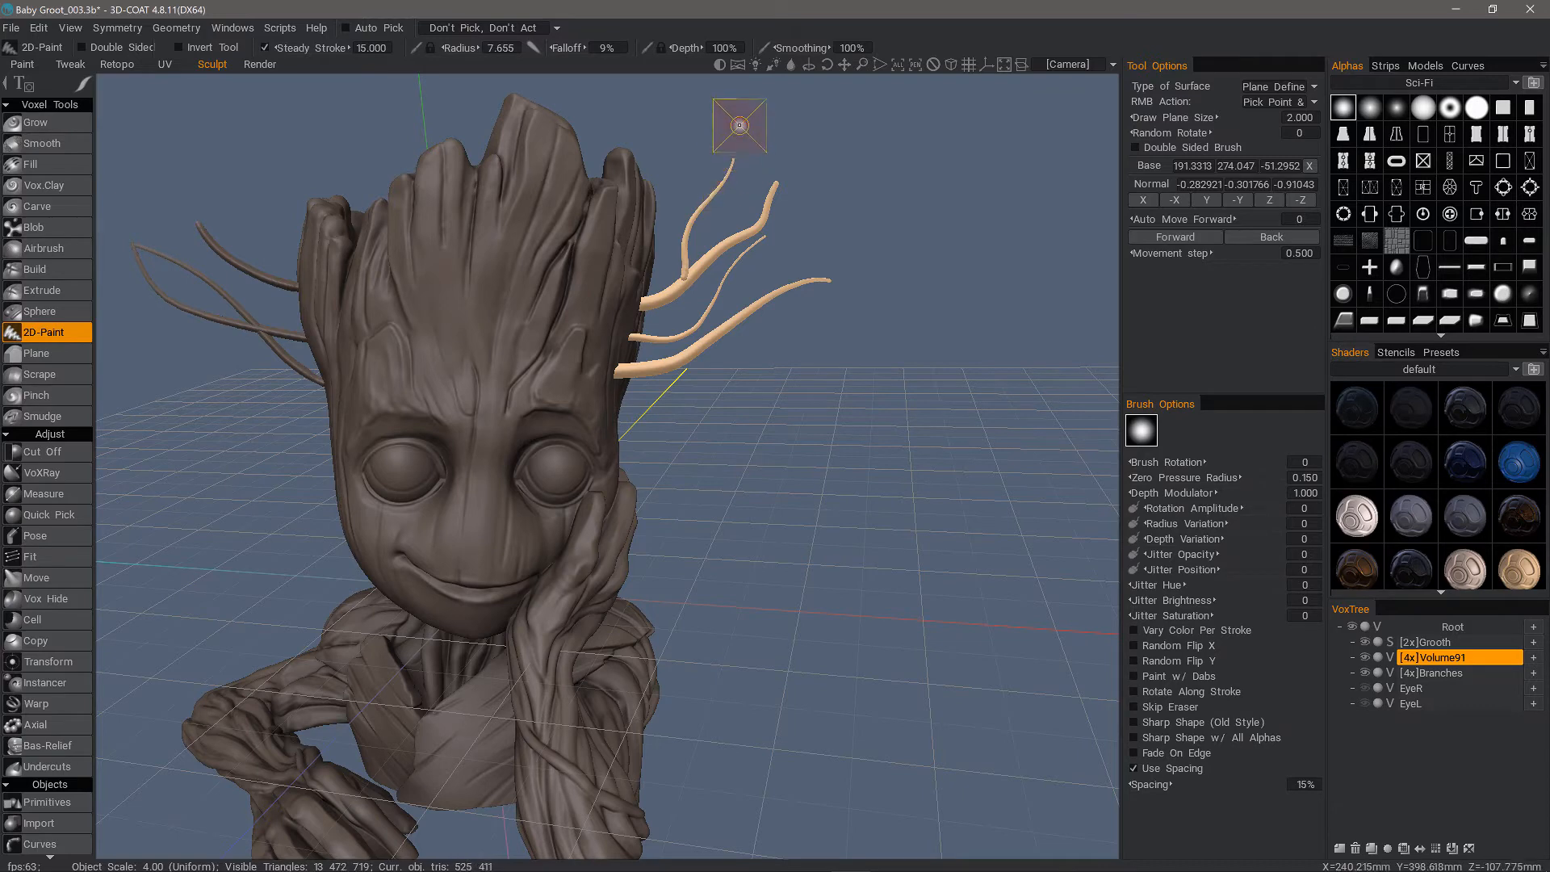
Enable the XY Plane grid placement for the 3D grid
{"action": "mouse_move", "coordinate": [736, 257]}
{"action": "left_mouse_down", "text": "alt"}
{"action": "mouse_move", "coordinate": [763, 260]}
{"action": "mouse_move", "coordinate": [641, 327]}
{"action": "mouse_move", "coordinate": [767, 274]}
{"action": "left_mouse_up", "text": "alt"}
{"action": "right_click_drag", "start_coordinate": [767, 275], "coordinate": [850, 554], "text": "alt"}
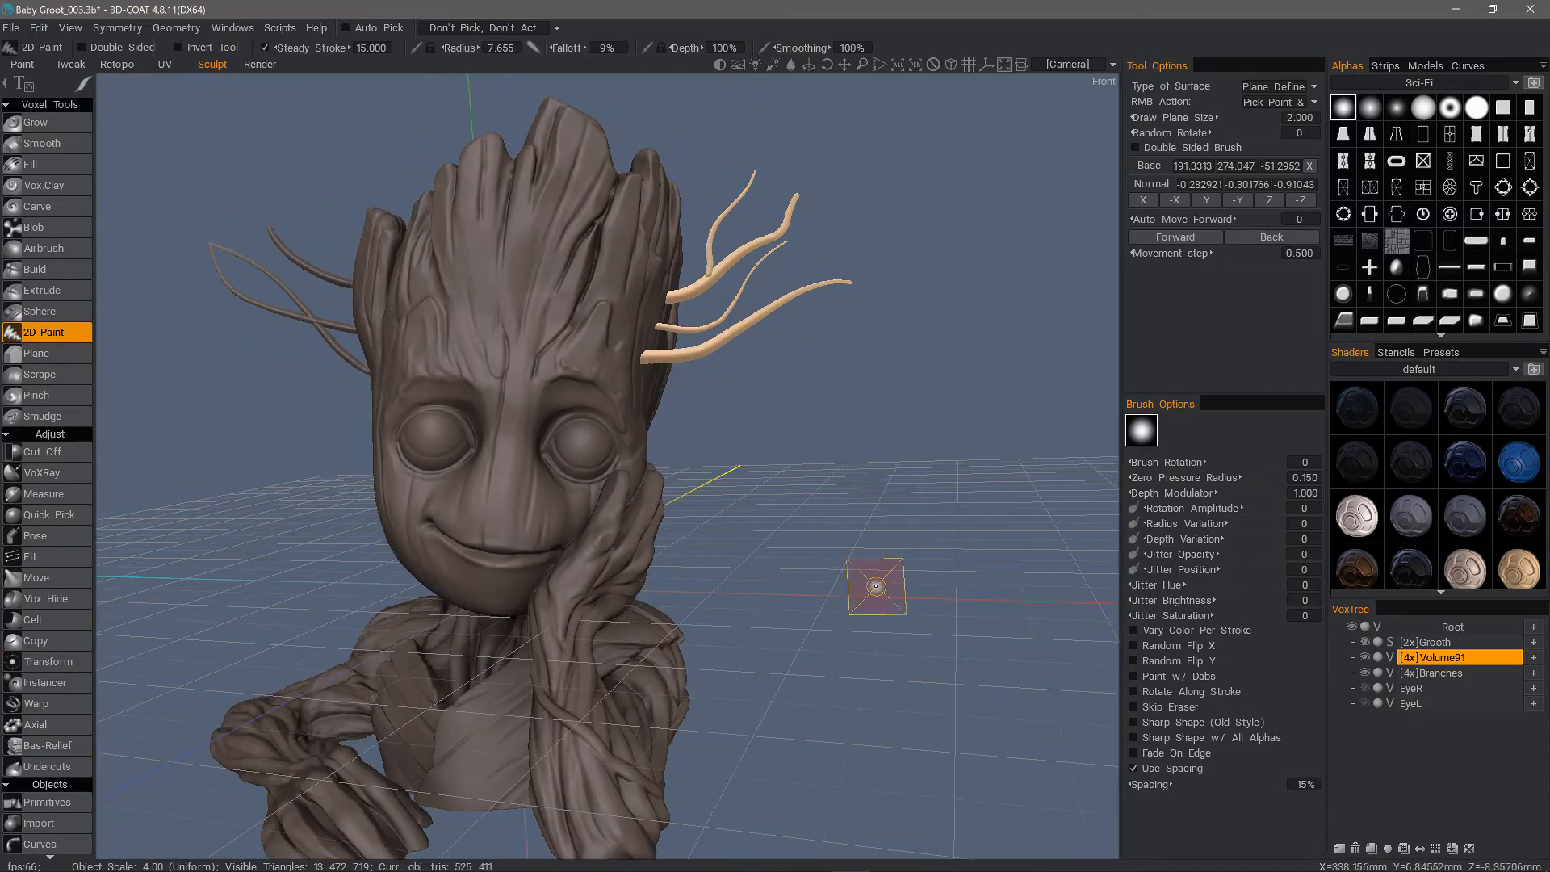
{"action": "scroll", "coordinate": [877, 579], "scroll_direction": "down", "scroll_amount": 1}
{"action": "left_click_drag", "start_coordinate": [862, 579], "coordinate": [833, 549], "text": "alt"}
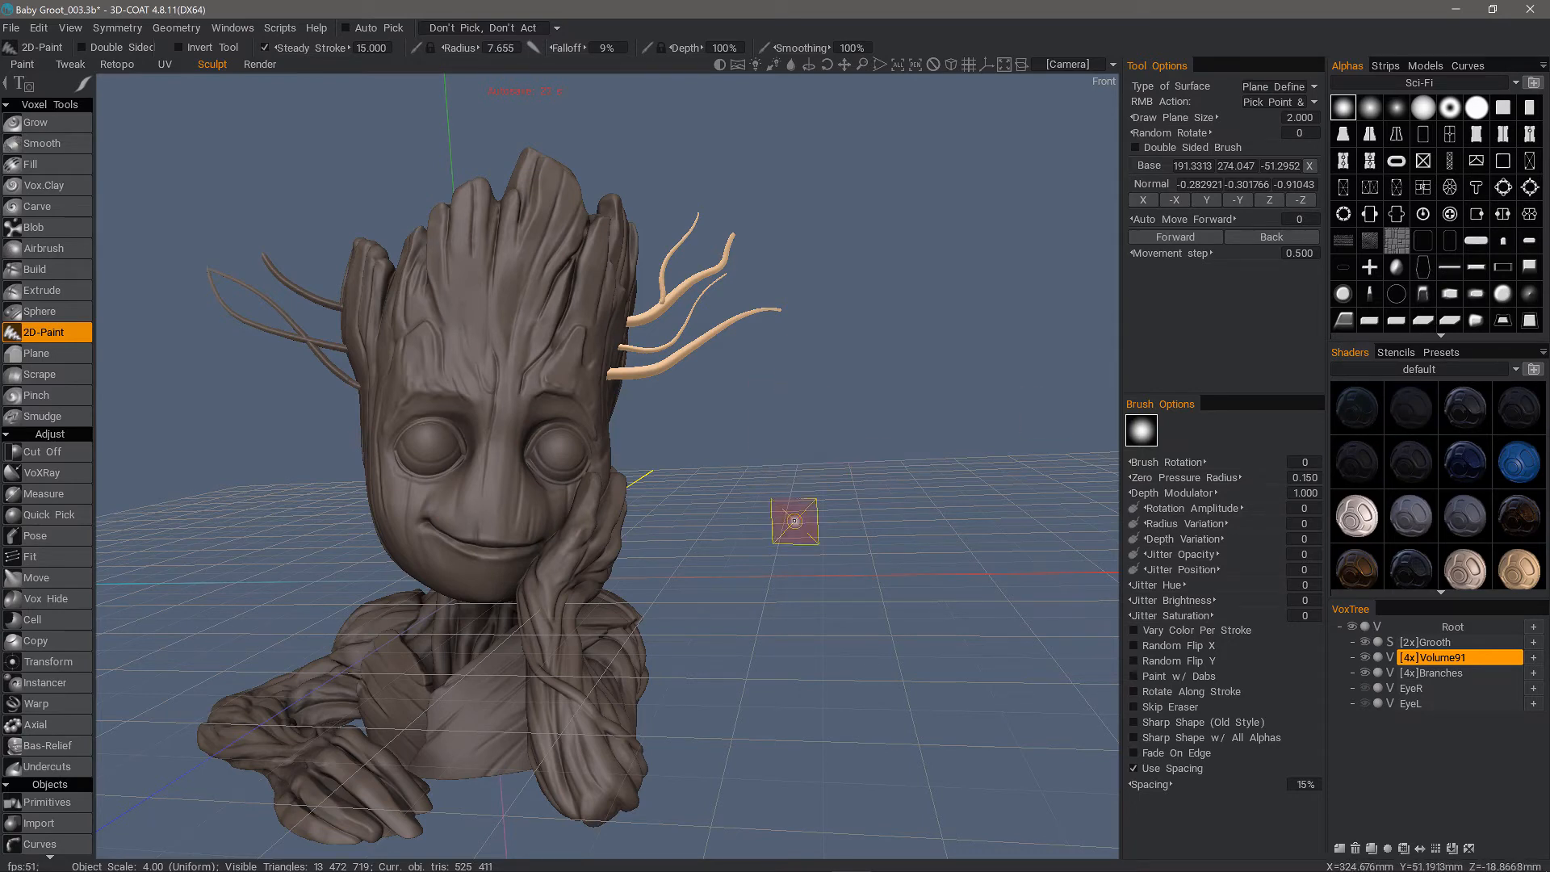
{"action": "left_click", "coordinate": [70, 28]}
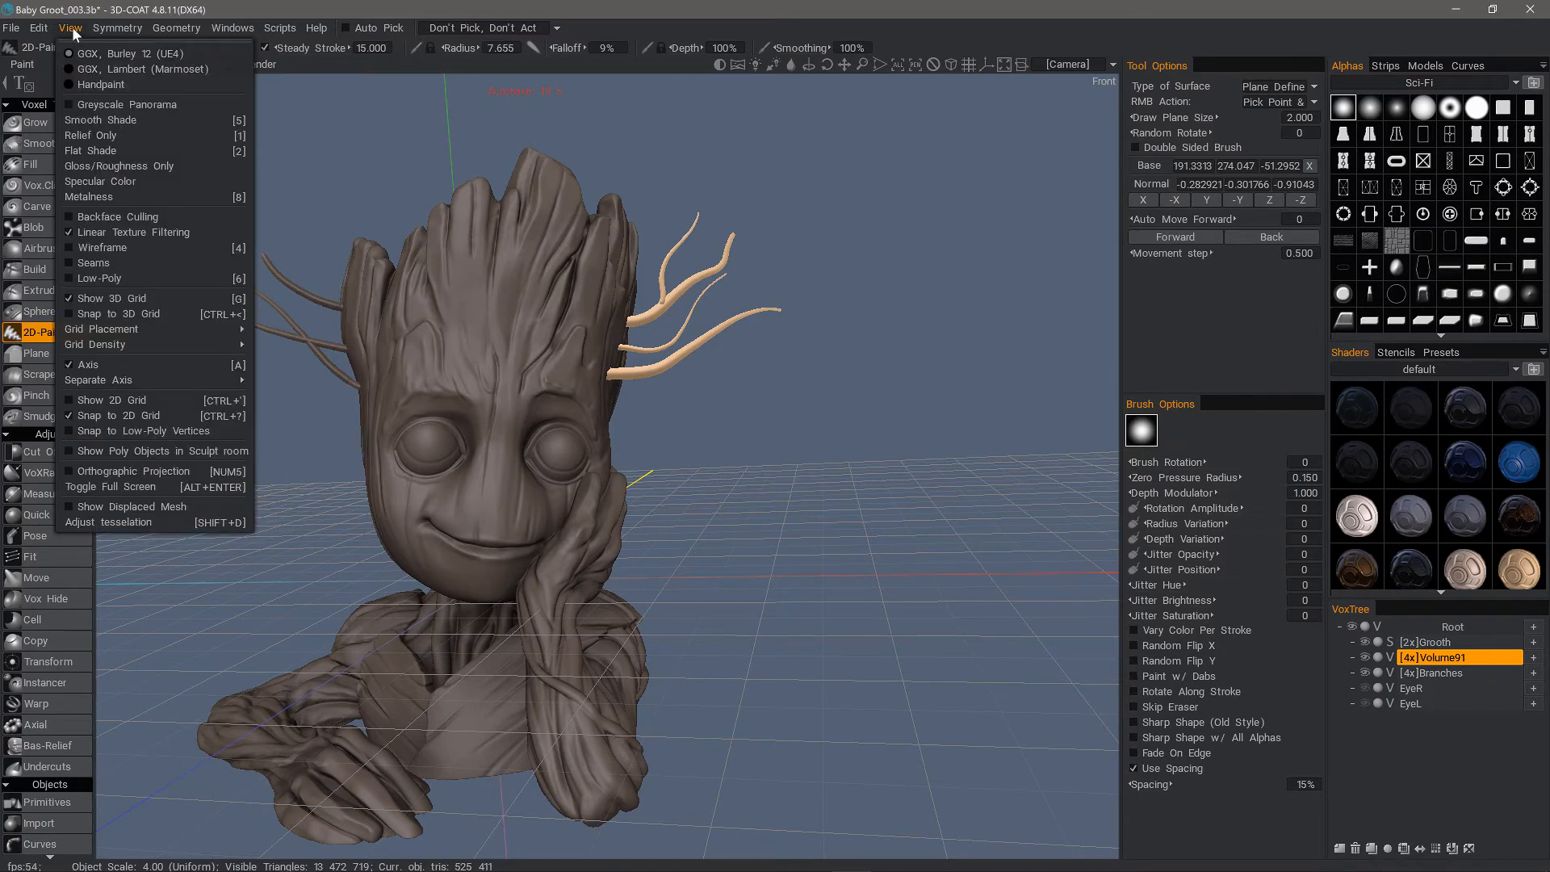
{"action": "mouse_move", "coordinate": [125, 331]}
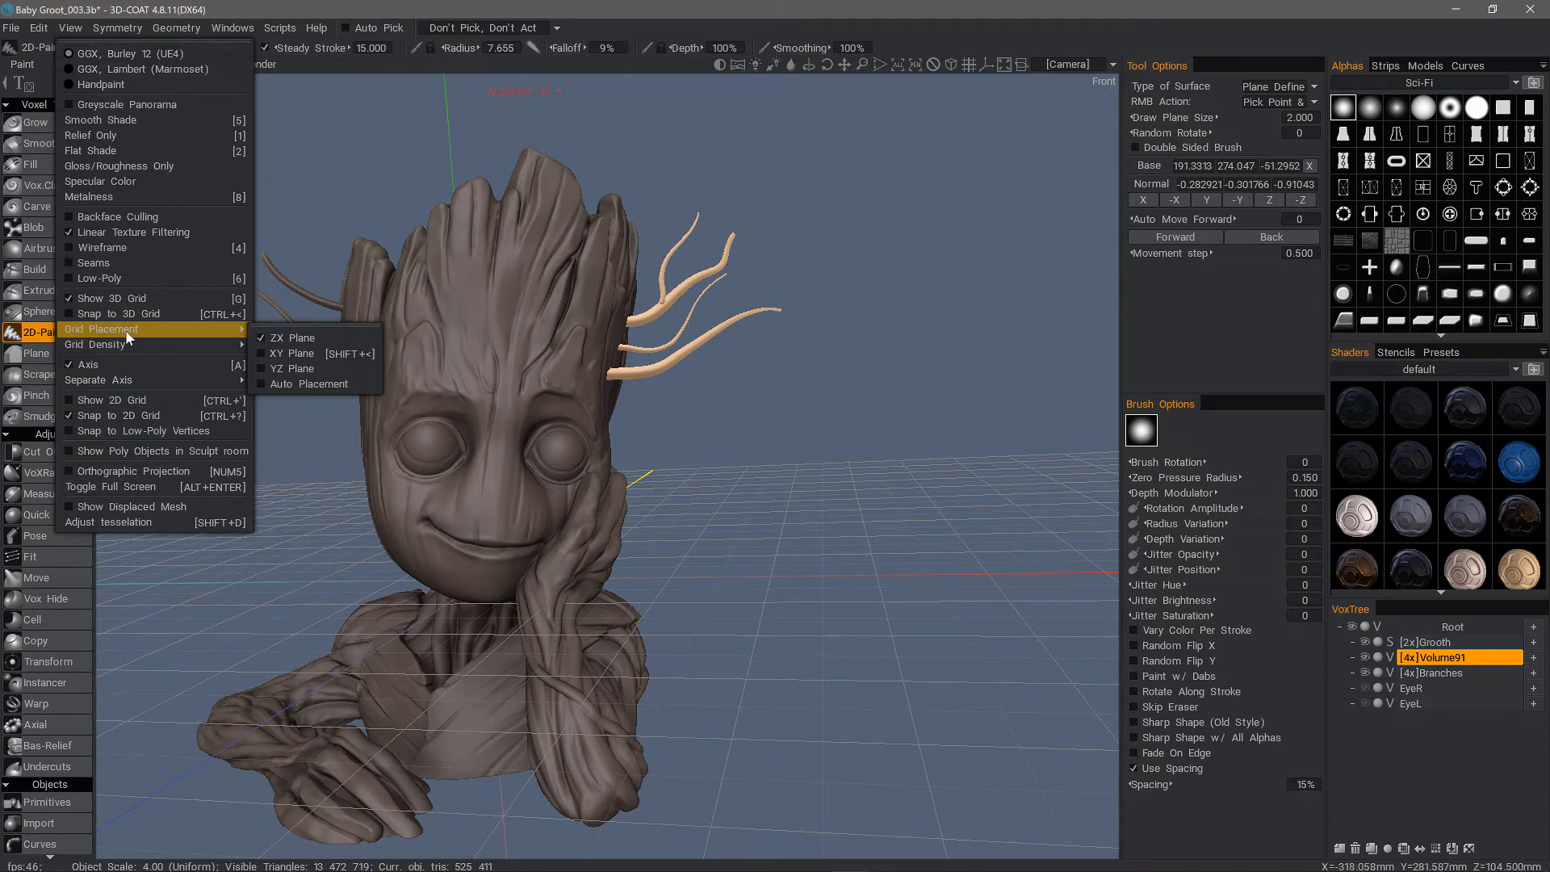
{"action": "left_click", "coordinate": [293, 354]}
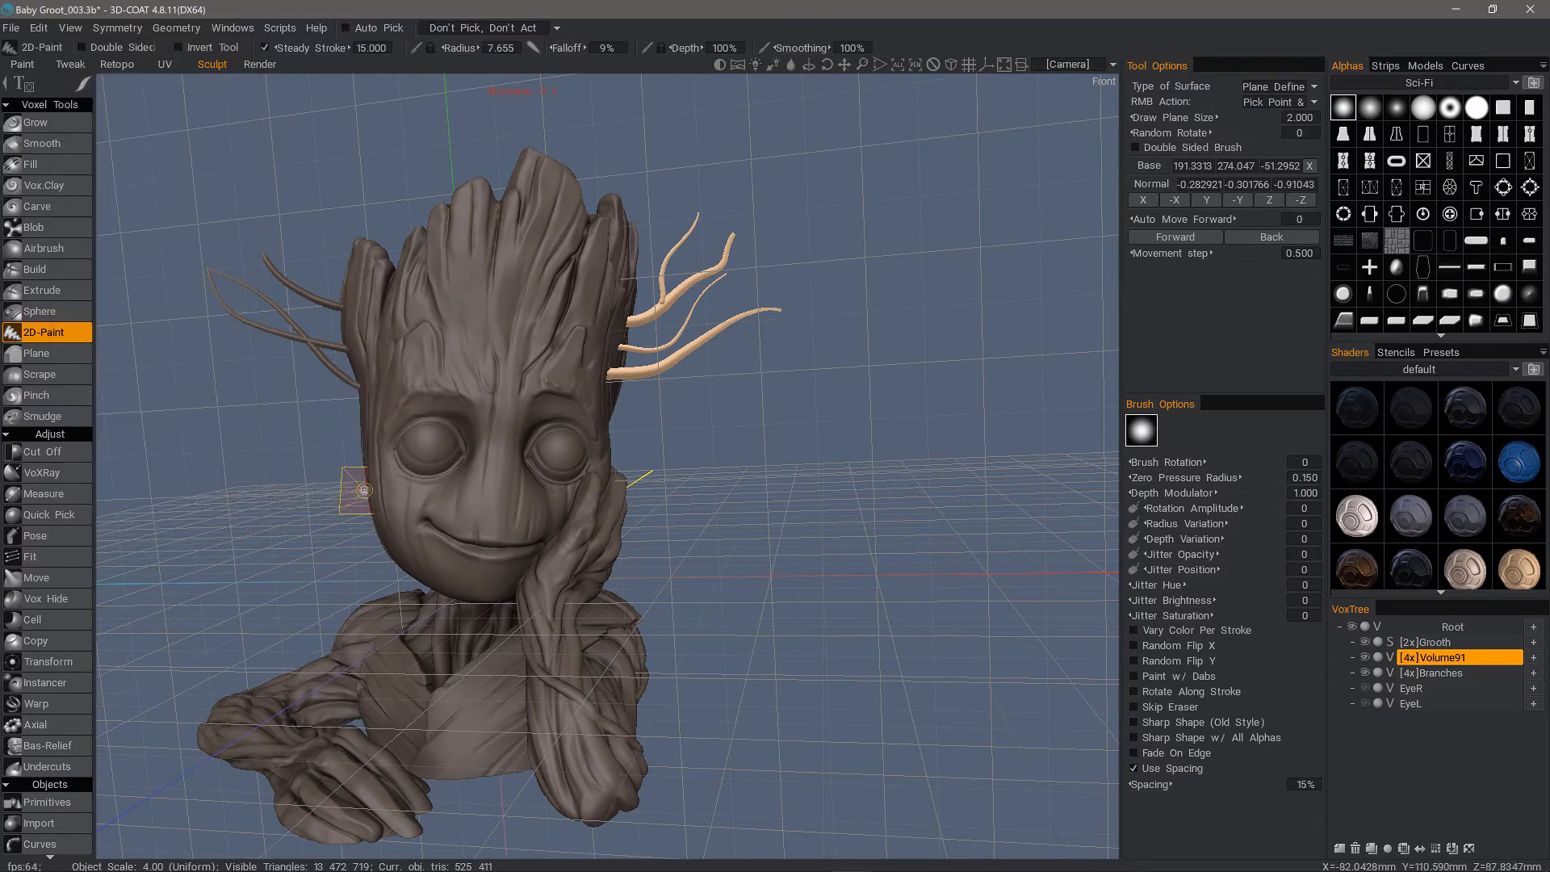
Switch the stroke mode to separate dots and choose a round, ringed alpha from the Sci-Fi set
{"action": "key", "text": "e"}
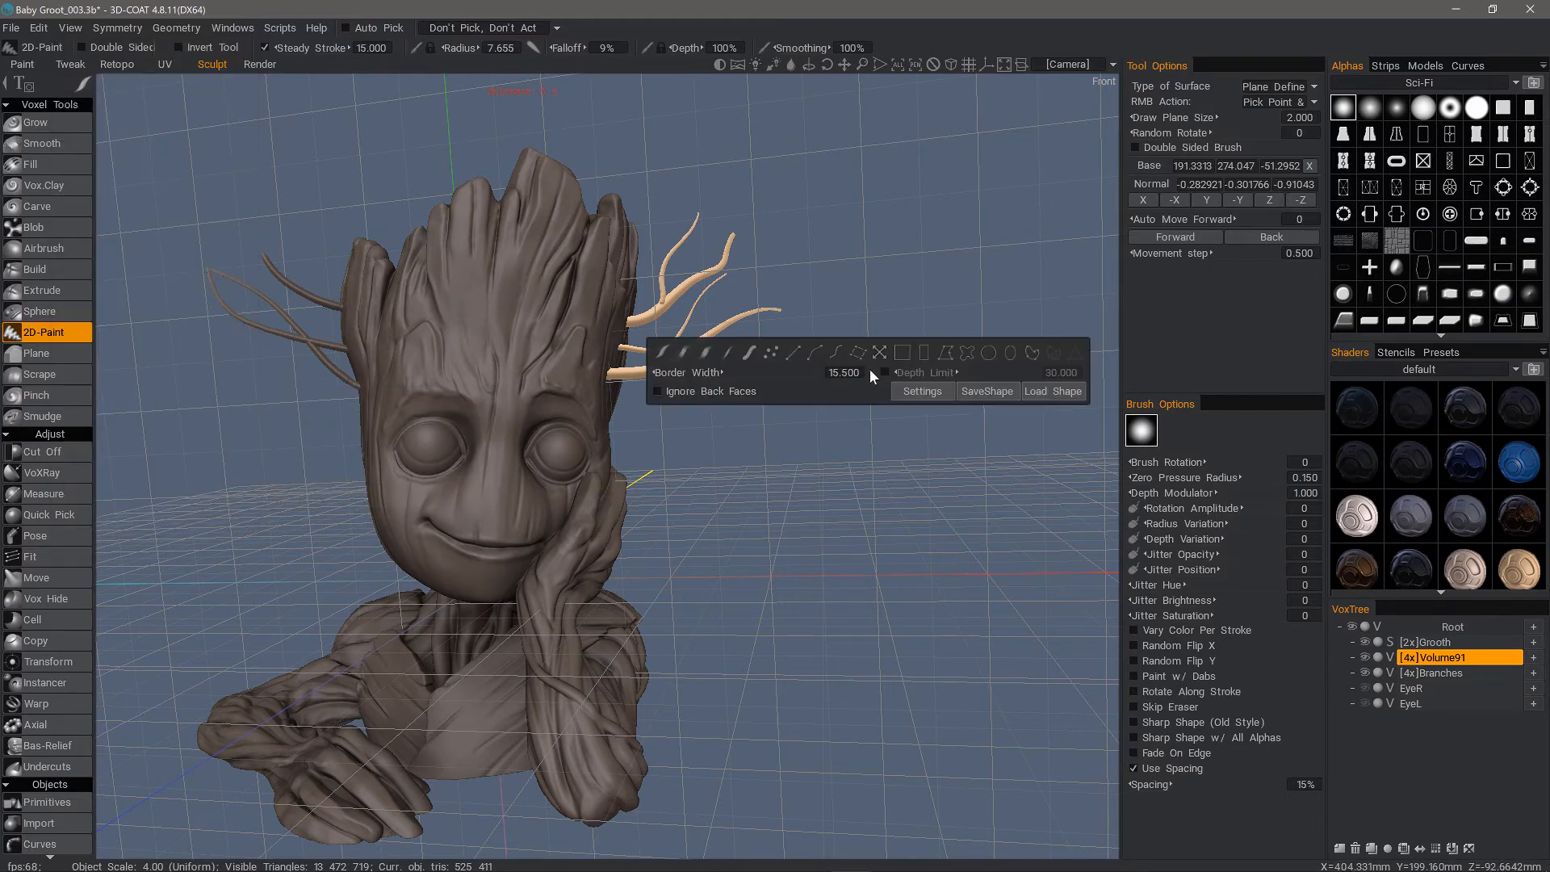
{"action": "left_click", "coordinate": [772, 354]}
{"action": "scroll", "coordinate": [1398, 279], "scroll_direction": "down", "scroll_amount": 4}
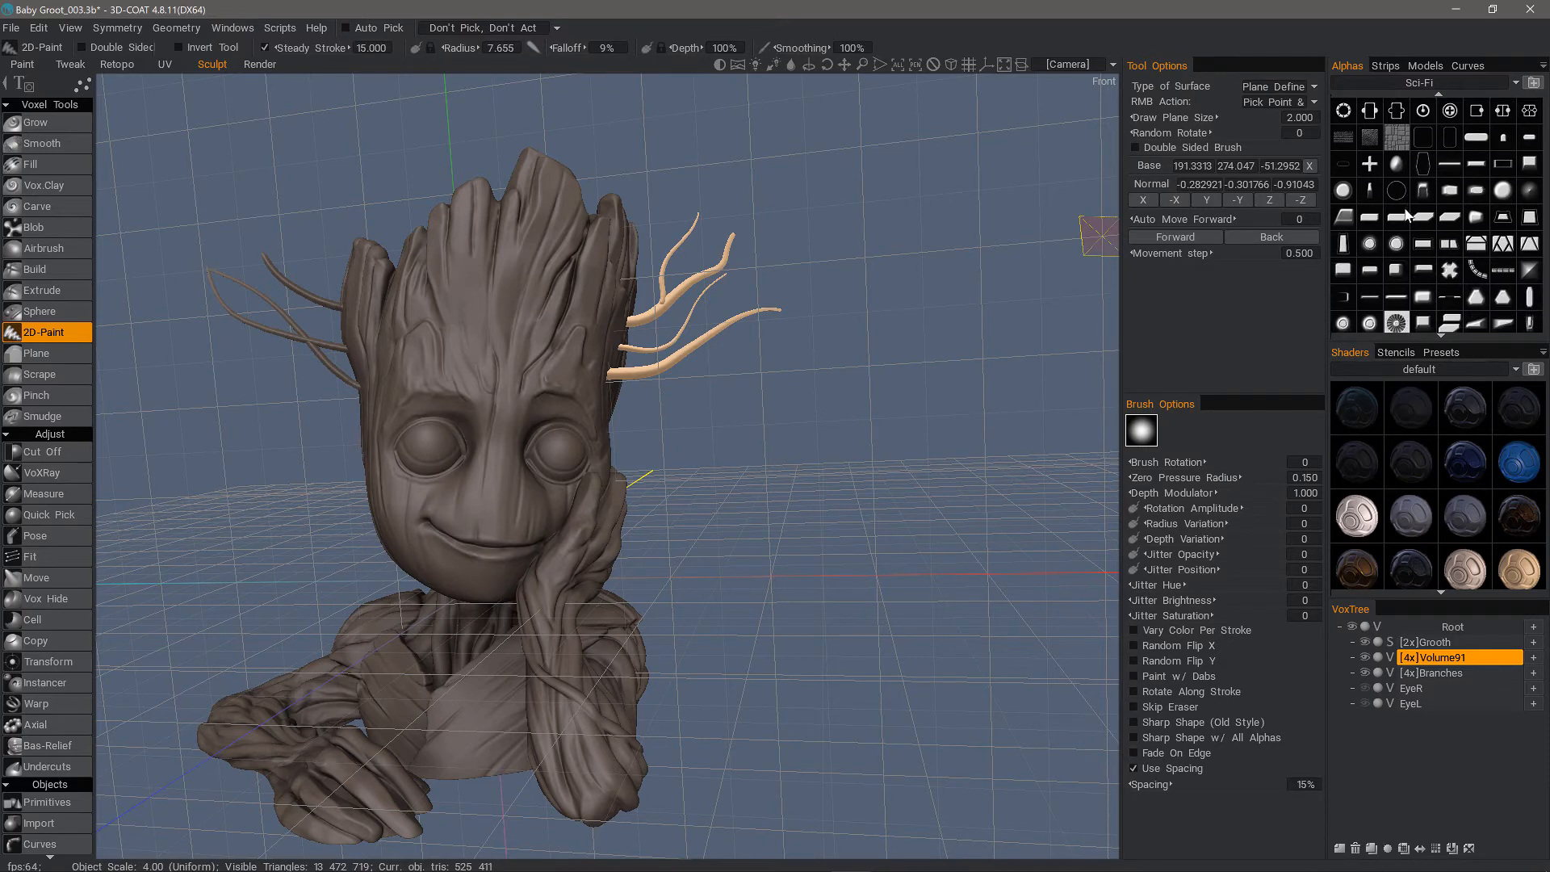
{"action": "left_click", "coordinate": [1343, 323]}
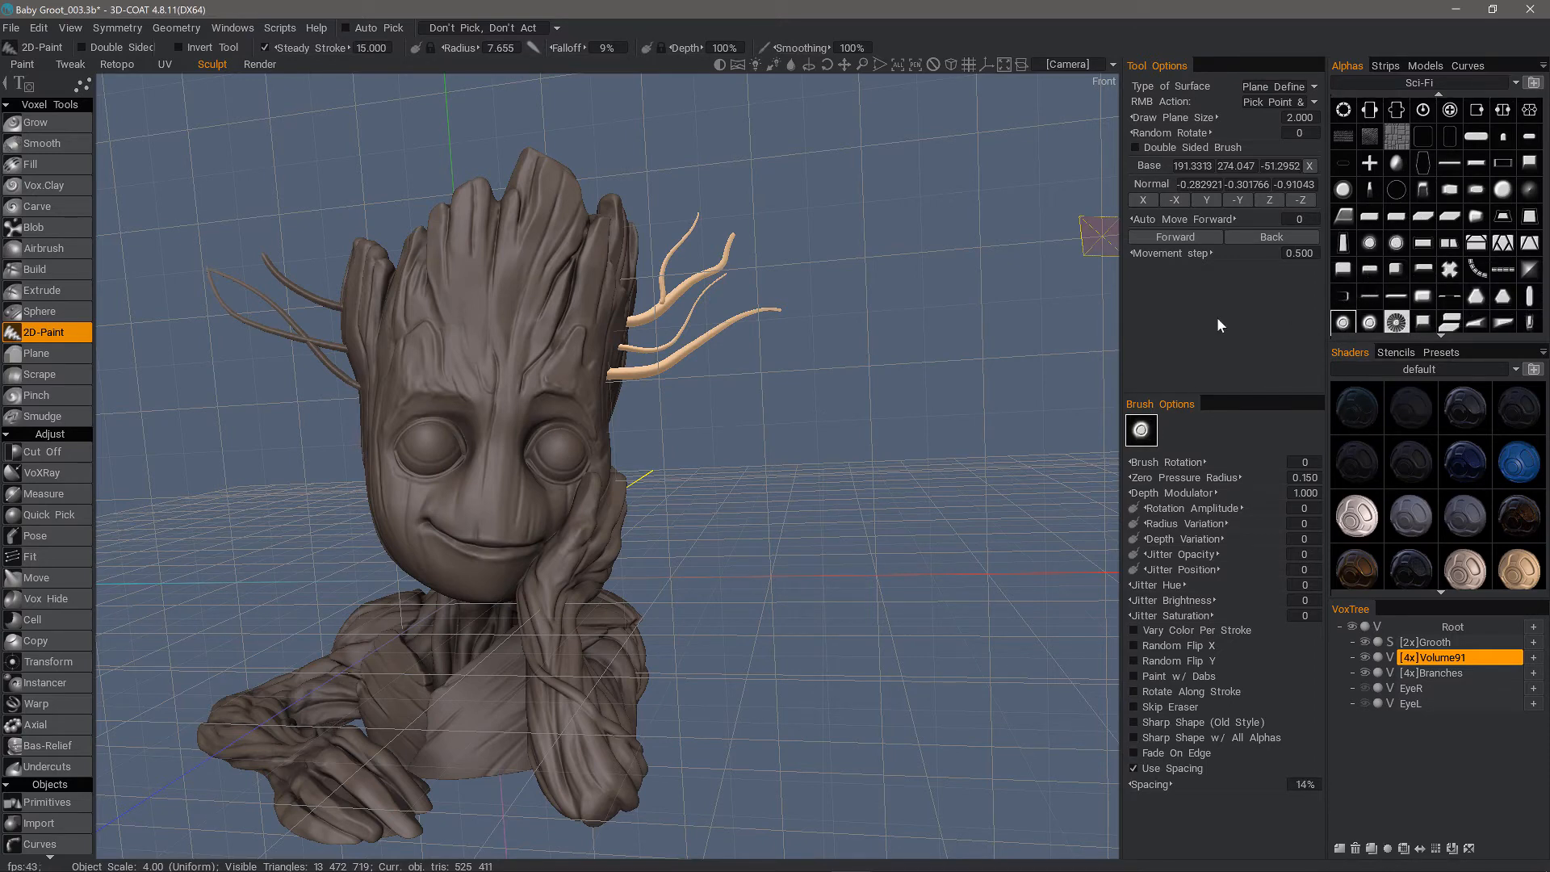
Add a new empty voxel volume and increase its resolution to 4x
{"action": "left_click", "coordinate": [1340, 849]}
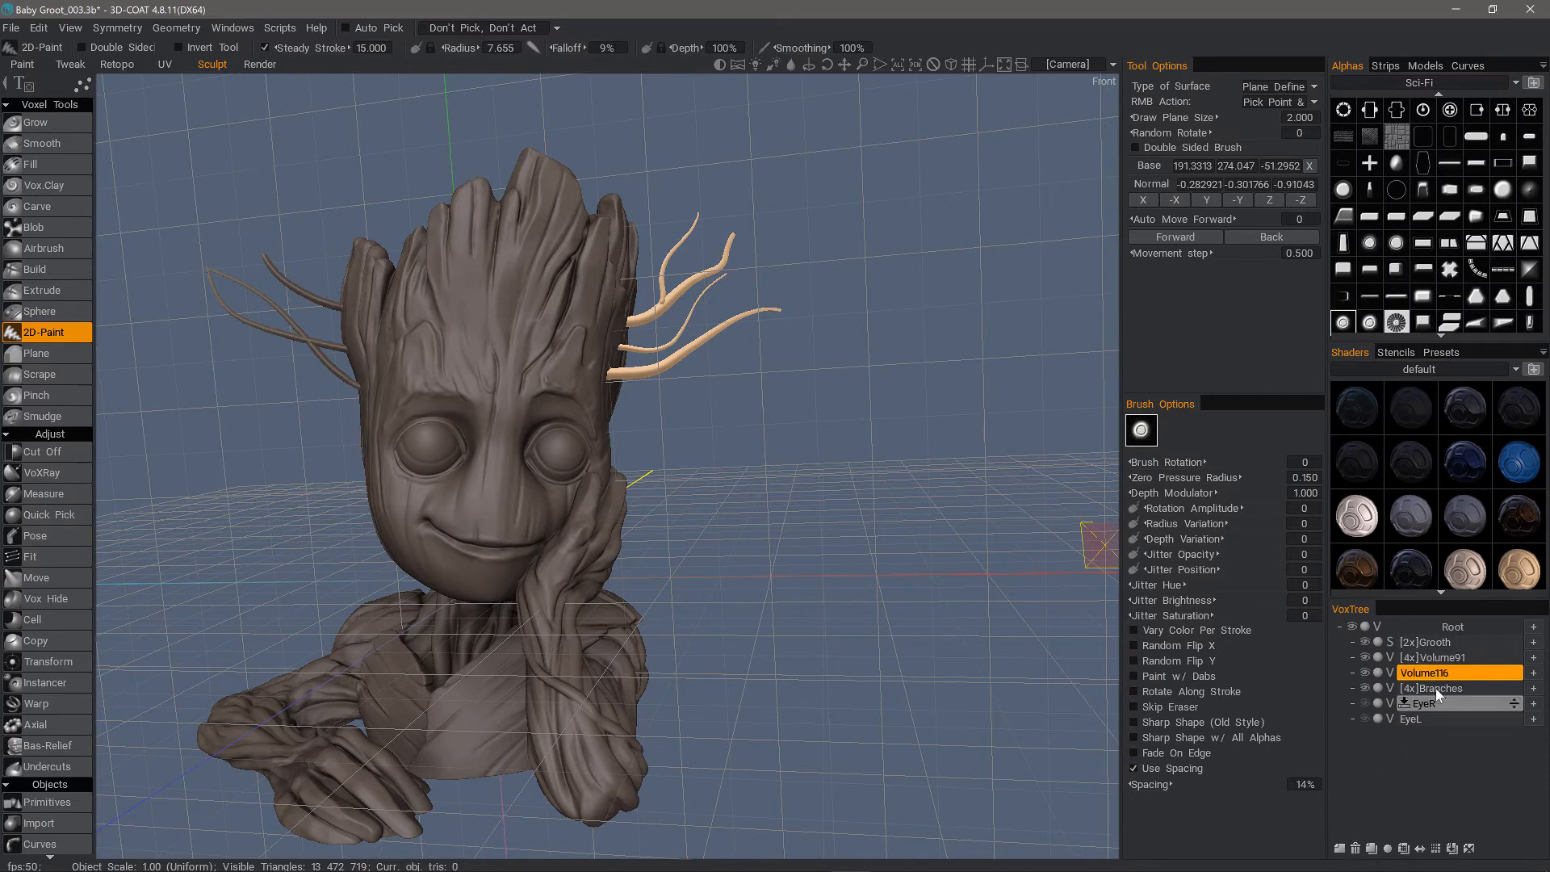
{"action": "left_click", "coordinate": [1438, 851]}
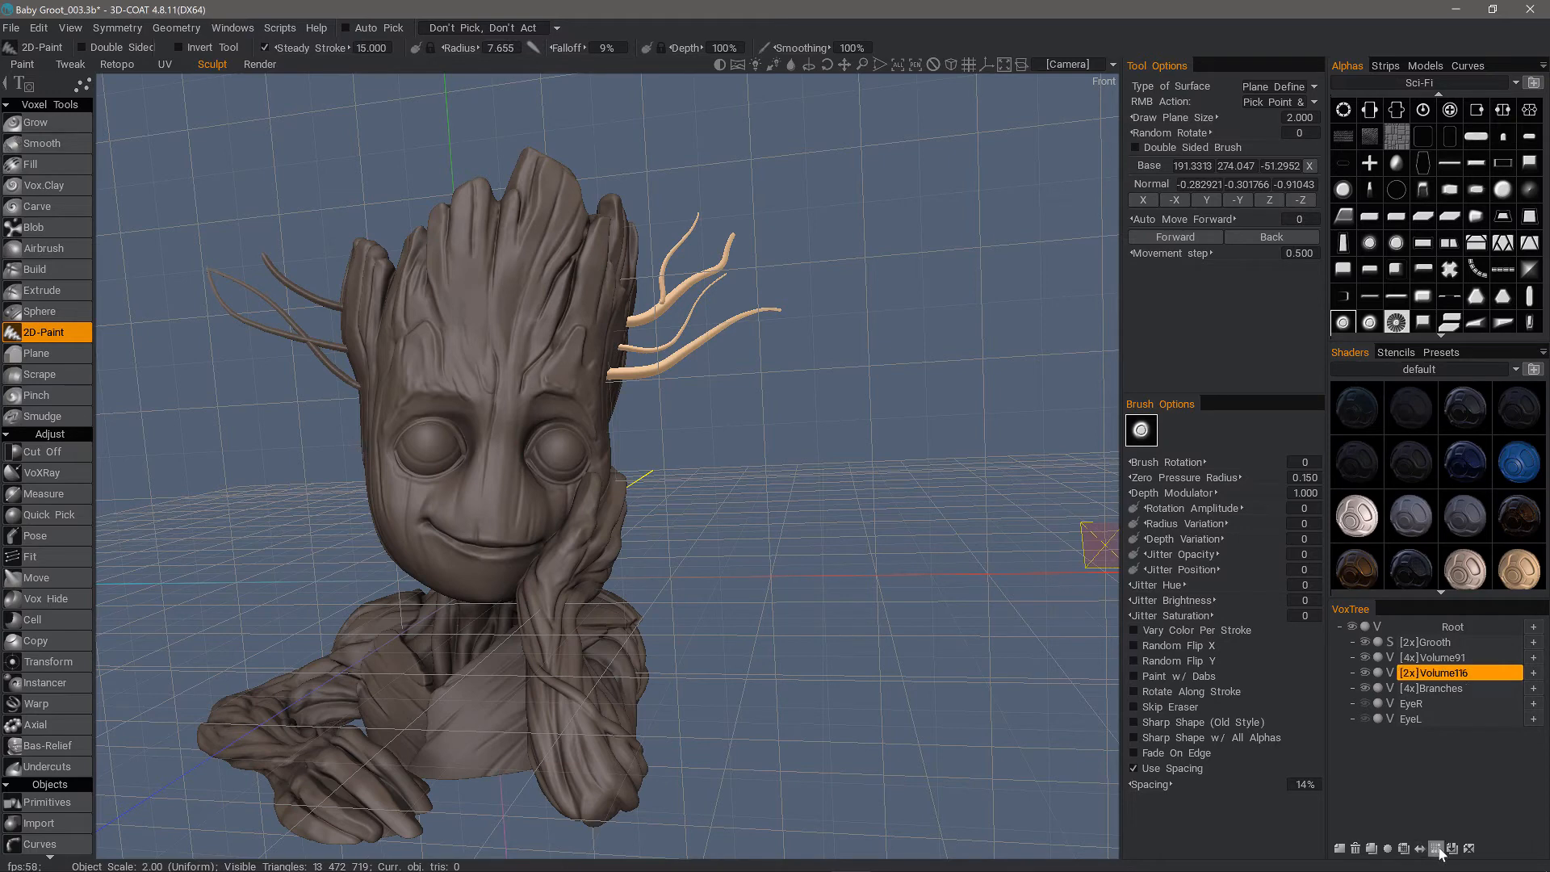
Increase the brush radius to 20.154 and set the 2D-Paint surface type to XY - Plane
{"action": "mouse_move", "coordinate": [812, 371]}
{"action": "left_mouse_down", "text": "alt"}
{"action": "mouse_move", "coordinate": [805, 401]}
{"action": "mouse_move", "coordinate": [579, 454]}
{"action": "left_mouse_up", "text": "alt"}
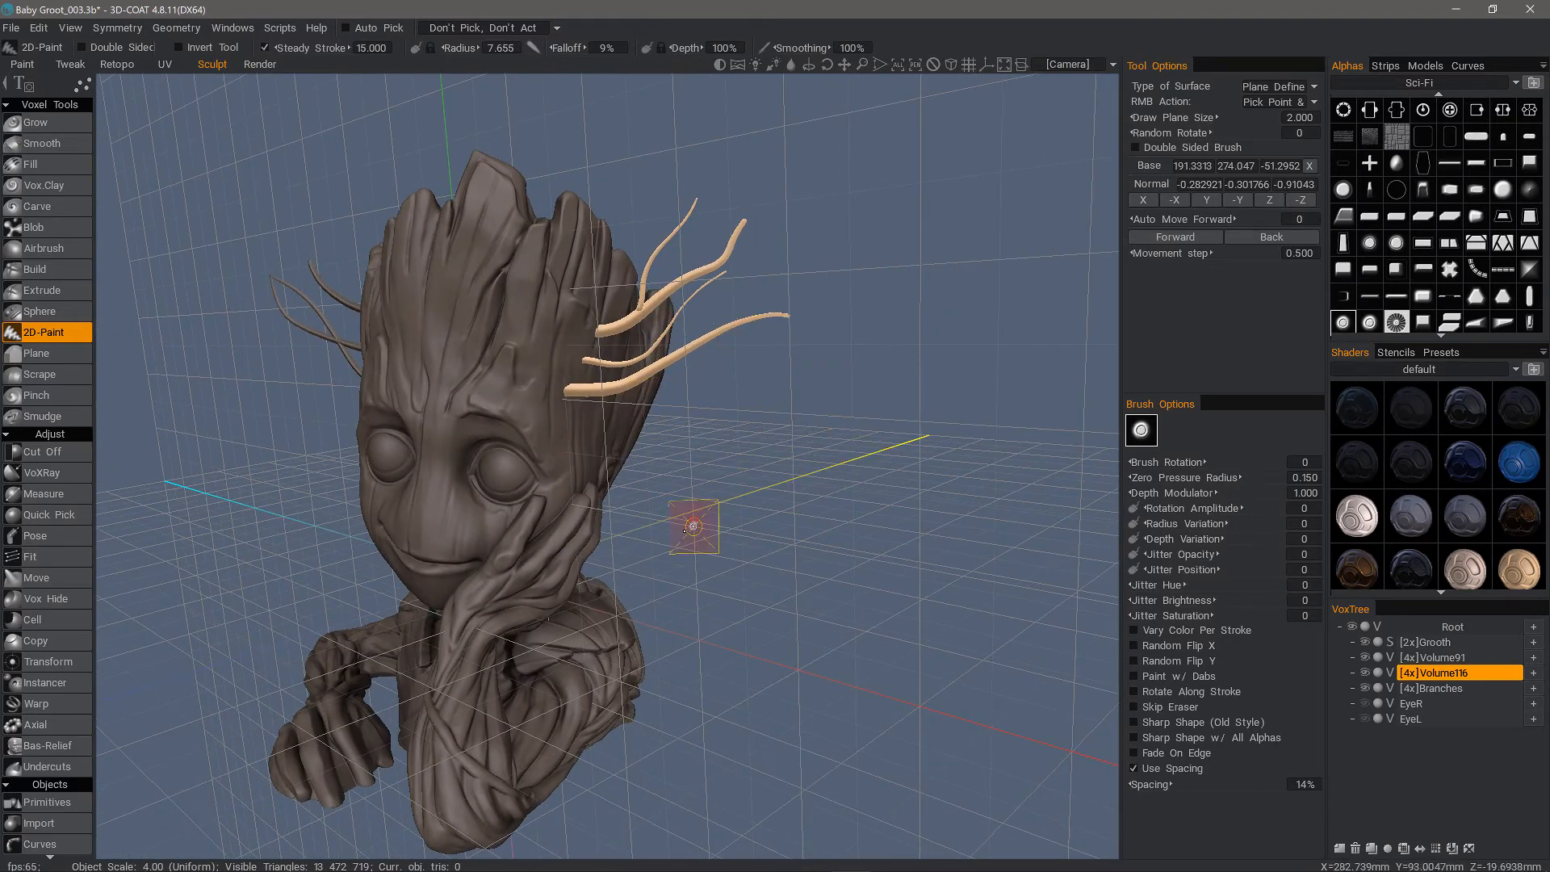
{"action": "mouse_move", "coordinate": [691, 467]}
{"action": "left_mouse_down", "text": "alt"}
{"action": "mouse_move", "coordinate": [744, 404]}
{"action": "mouse_move", "coordinate": [797, 412]}
{"action": "left_mouse_up", "text": "alt"}
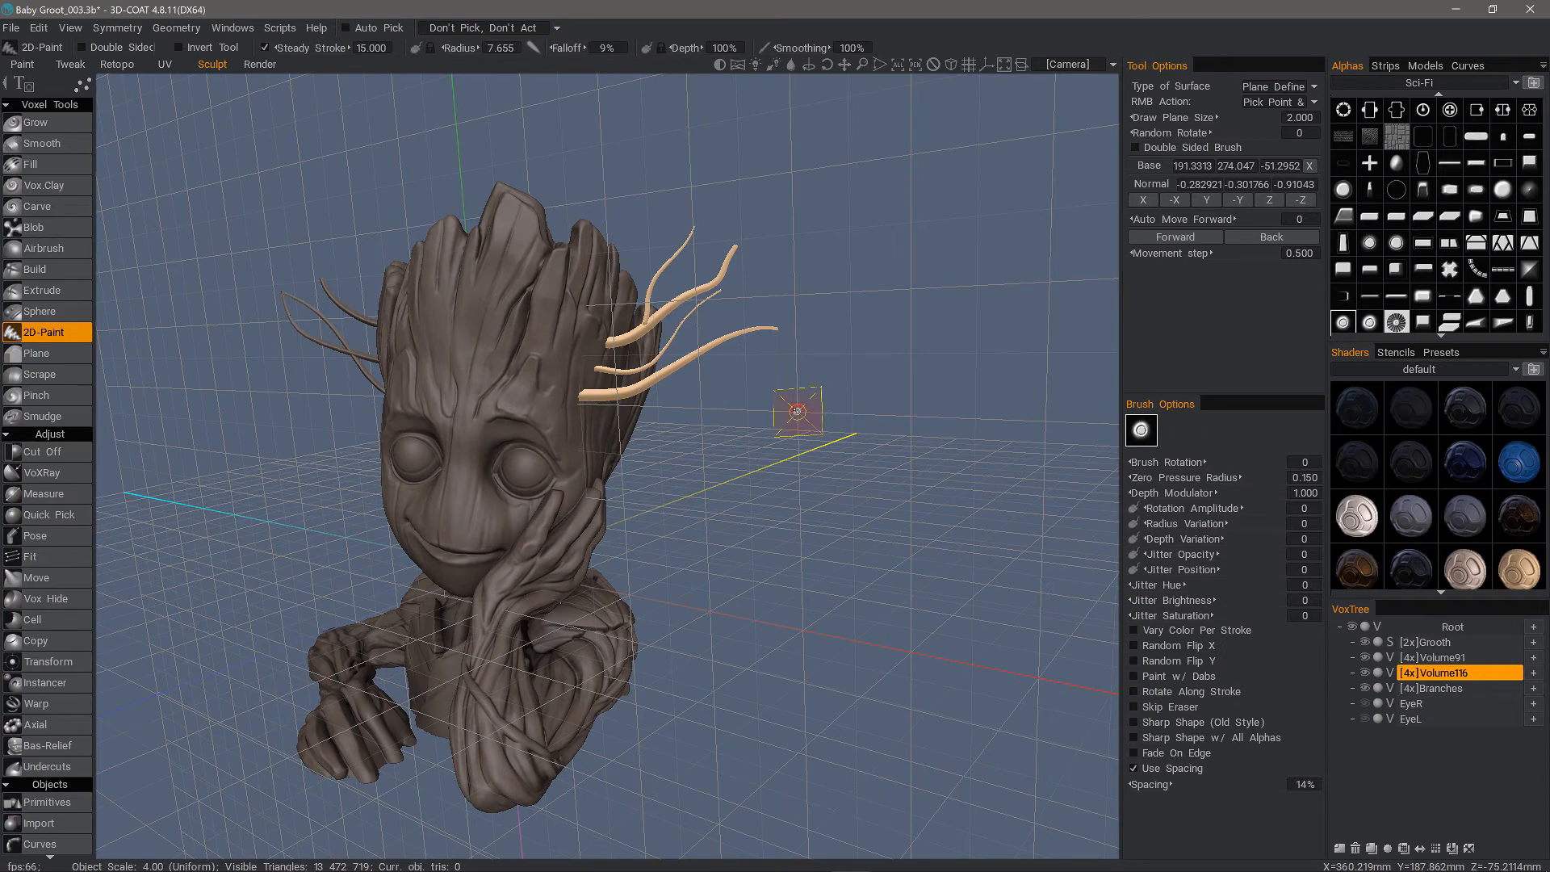
{"action": "key", "text": "bracketright"}
{"action": "key", "text": "bracketright"}
{"action": "key", "text": "bracketright"}
{"action": "key", "text": "bracketright"}
{"action": "key", "text": "bracketright"}
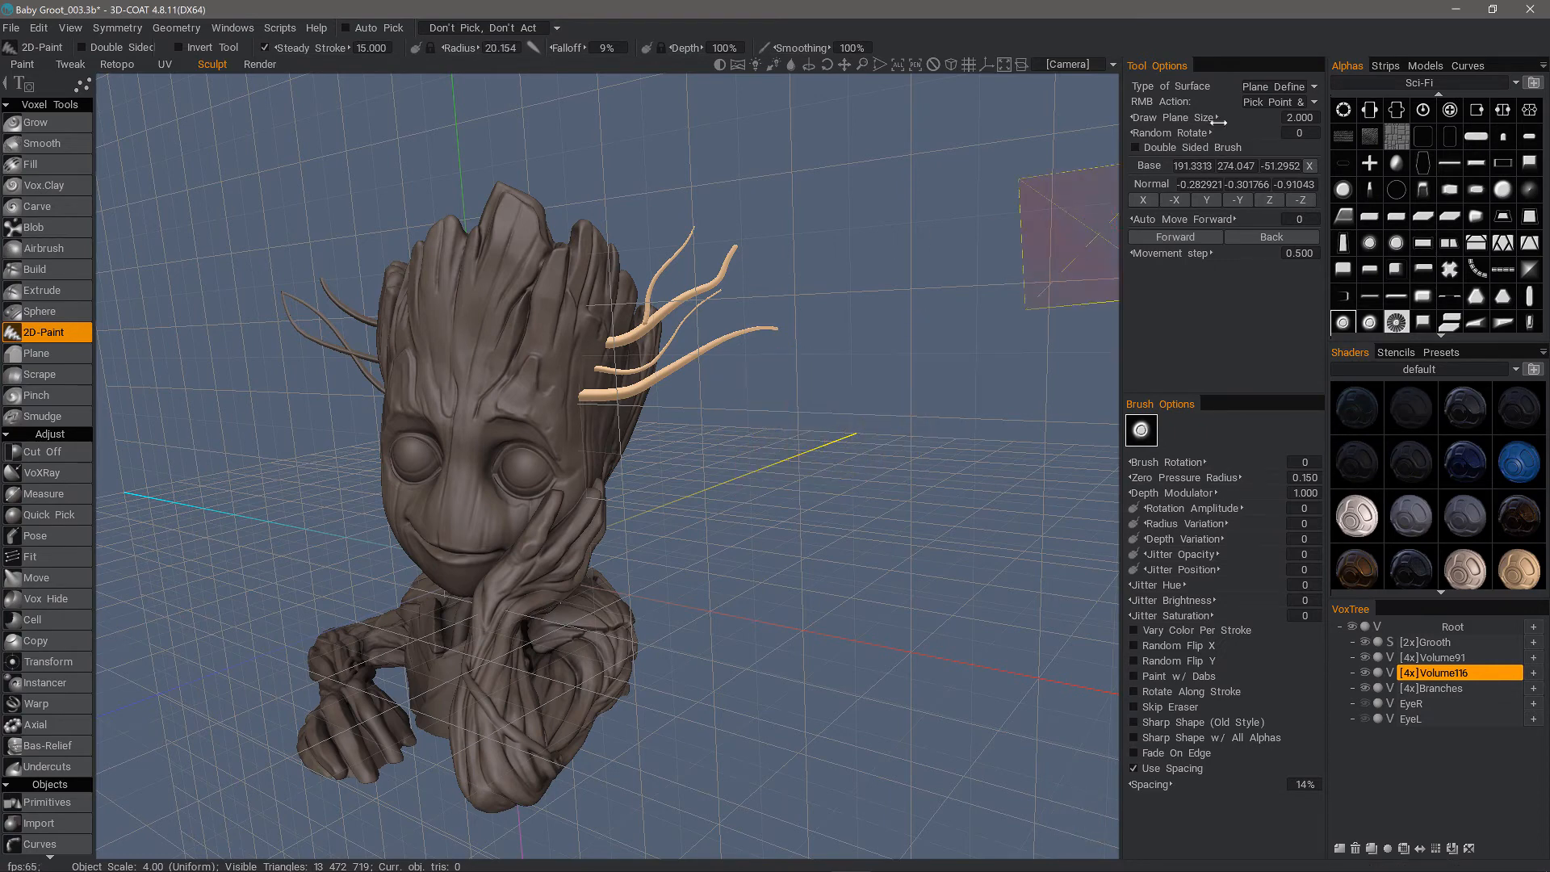
{"action": "left_click", "coordinate": [1272, 85]}
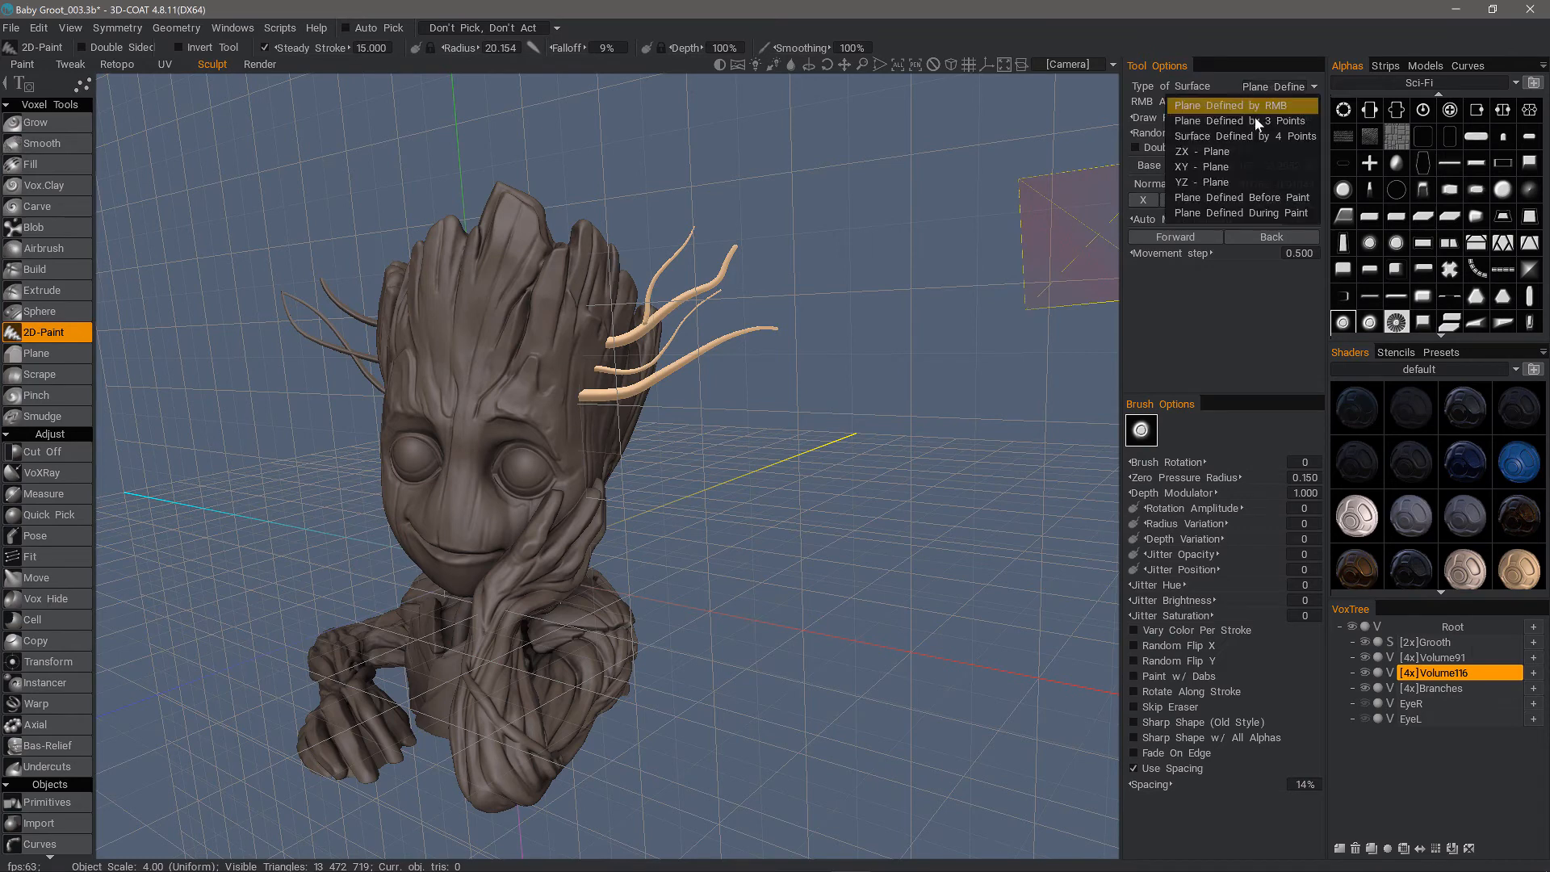
{"action": "left_click", "coordinate": [1217, 167]}
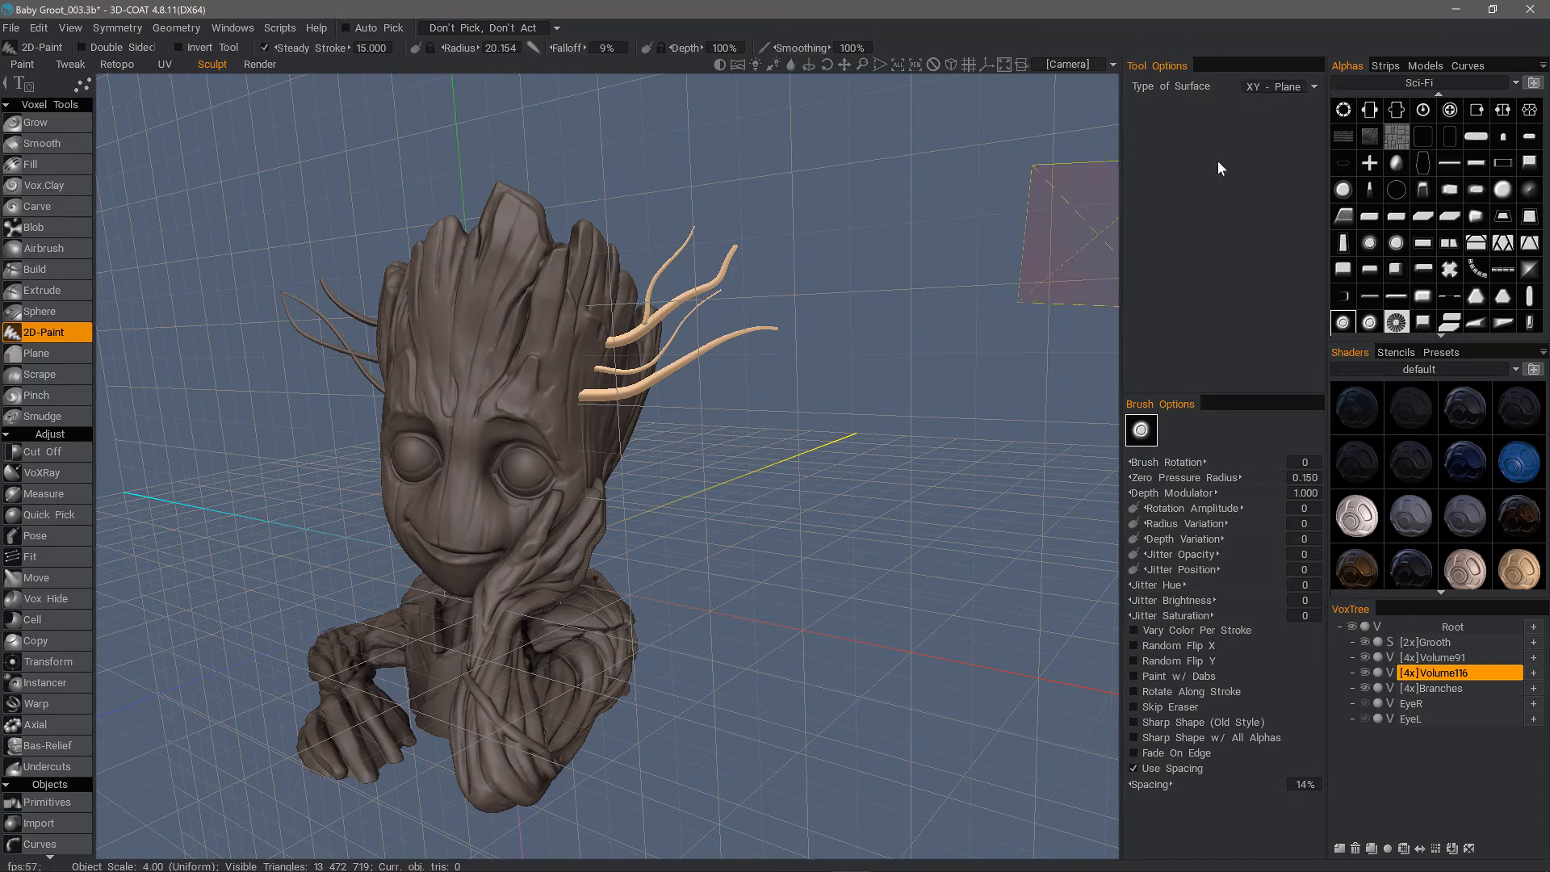
Stamp a trial disc beside the head, examine its alignment with the XY grid from the side, and undo it
{"action": "left_click", "coordinate": [795, 412]}
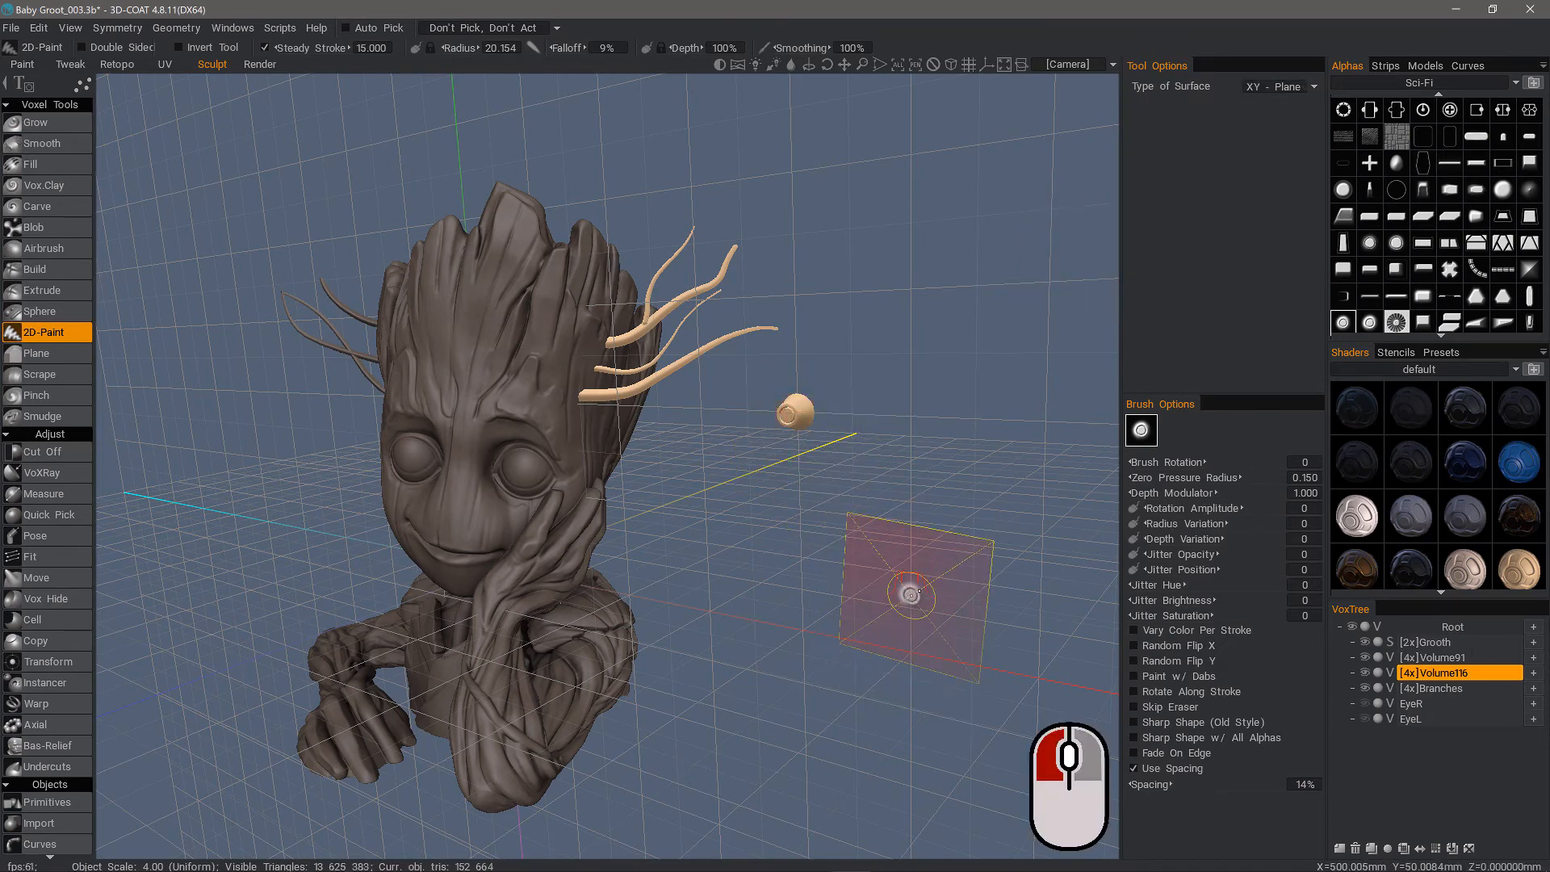
{"action": "left_click_drag", "start_coordinate": [850, 589], "coordinate": [844, 584], "text": "alt"}
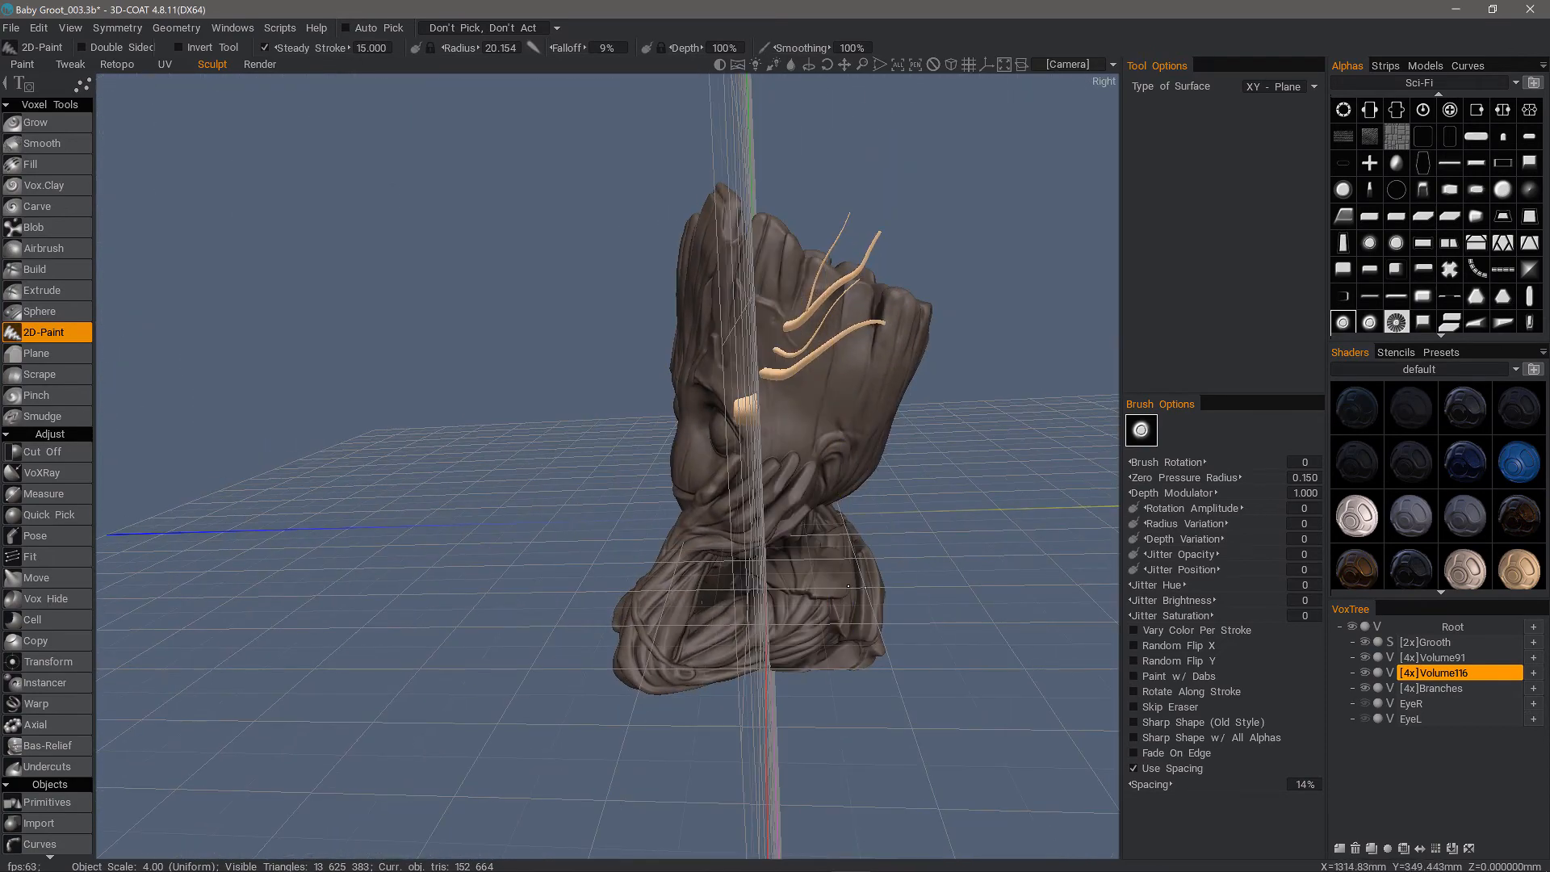
{"action": "mouse_move", "coordinate": [796, 420]}
{"action": "left_mouse_down", "text": "alt"}
{"action": "mouse_move", "coordinate": [817, 417]}
{"action": "mouse_move", "coordinate": [882, 533]}
{"action": "left_mouse_up", "text": "alt"}
{"action": "key", "text": "ctrl+z"}
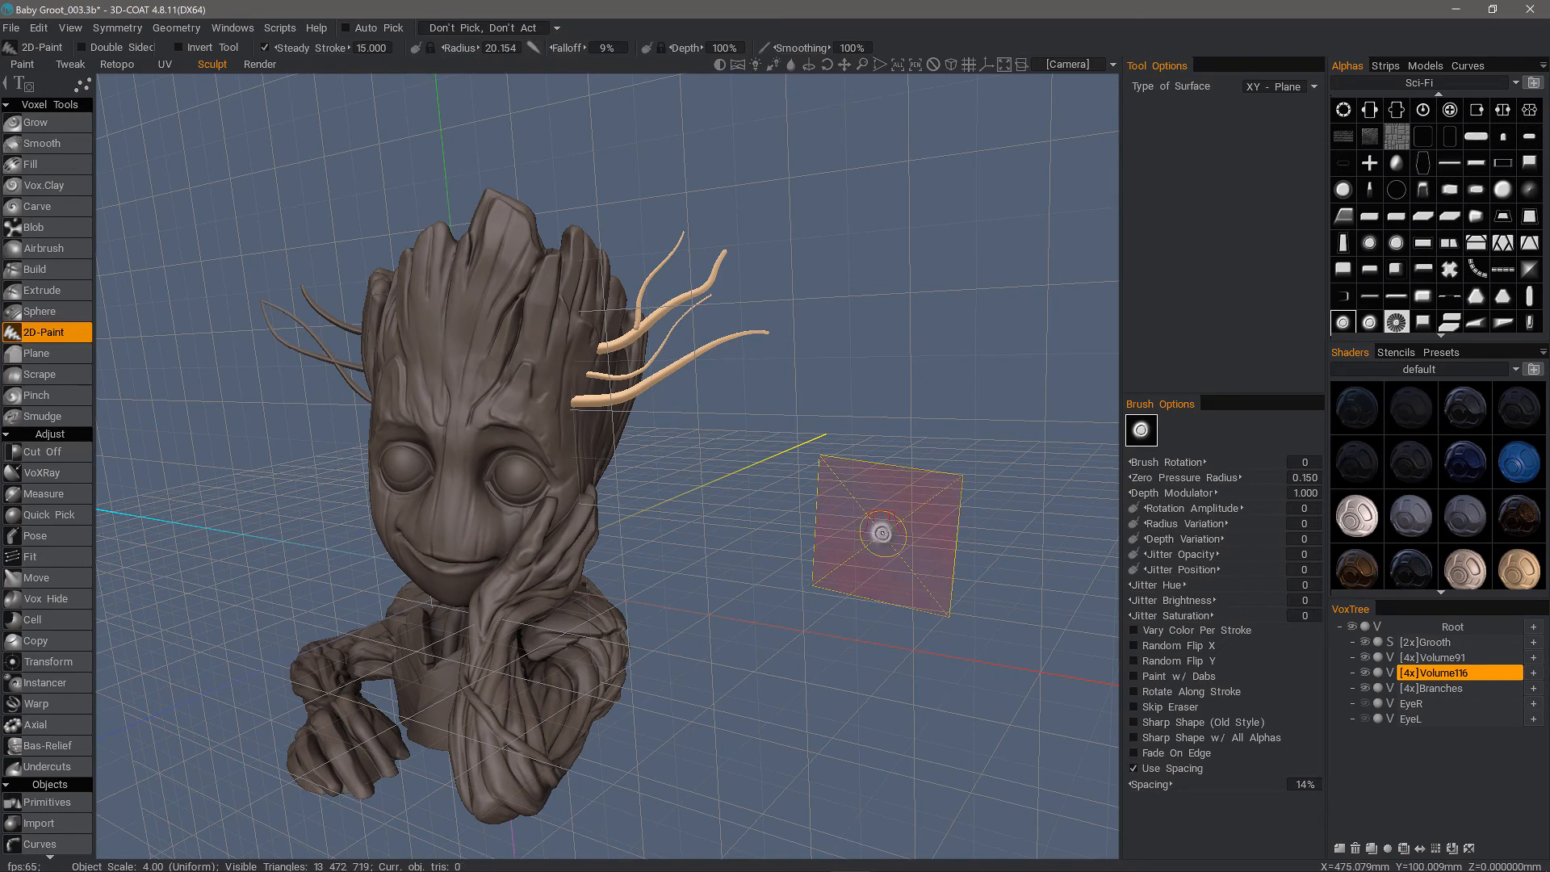
Switch the surface type to Plane Defined by RMB and back to XY - Plane, and stamp a round disc on the grid beside the head
{"action": "left_click", "coordinate": [1280, 84]}
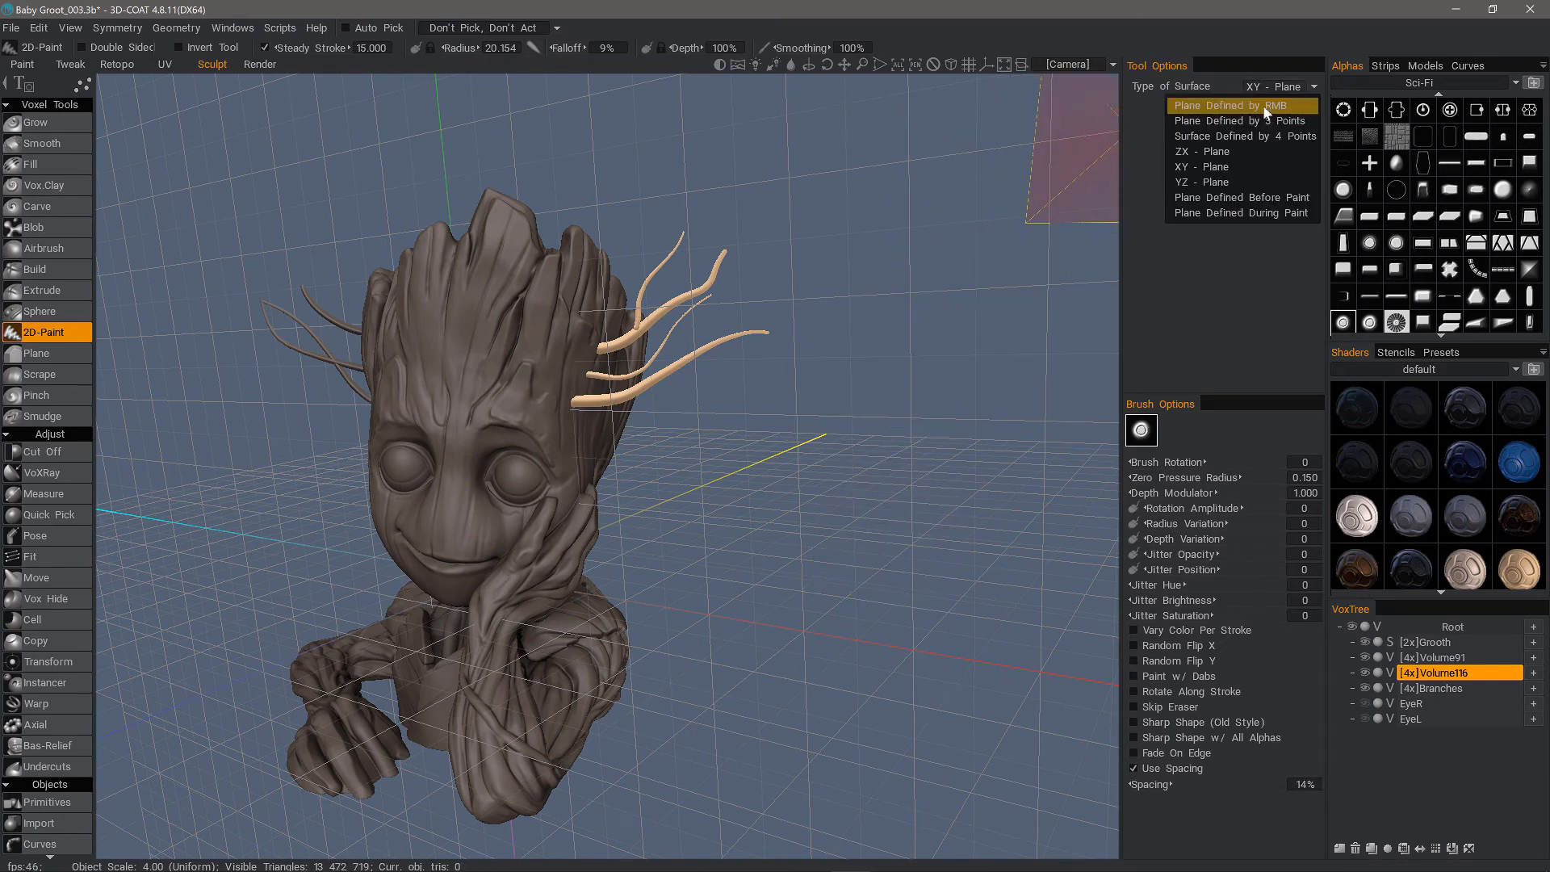
{"action": "left_click", "coordinate": [1257, 107]}
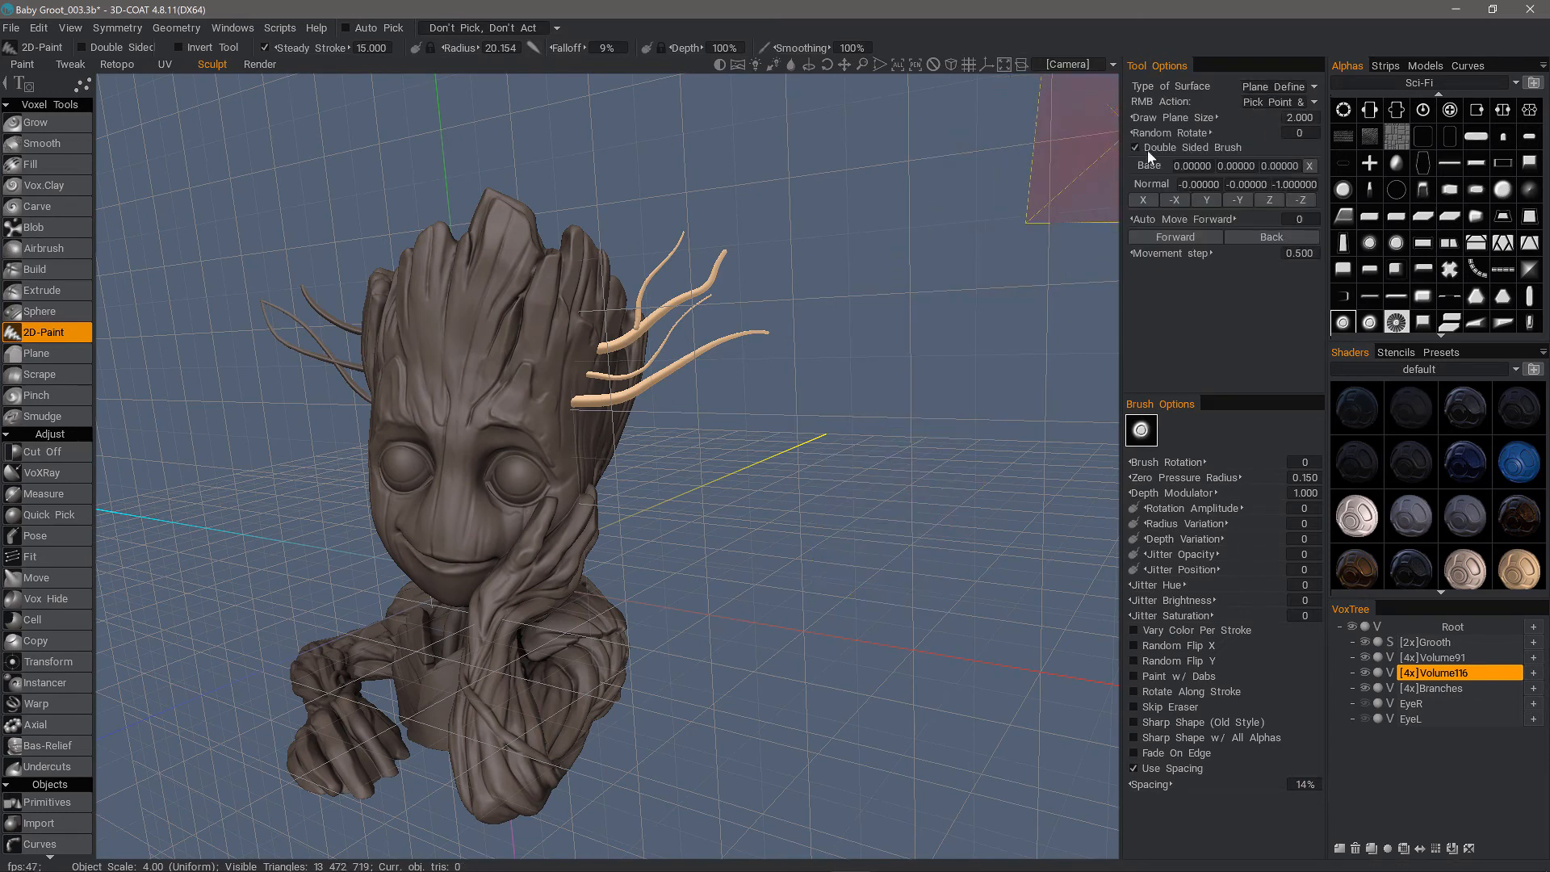
{"action": "left_click", "coordinate": [1269, 87]}
{"action": "left_click", "coordinate": [1219, 165]}
{"action": "left_click", "coordinate": [796, 416]}
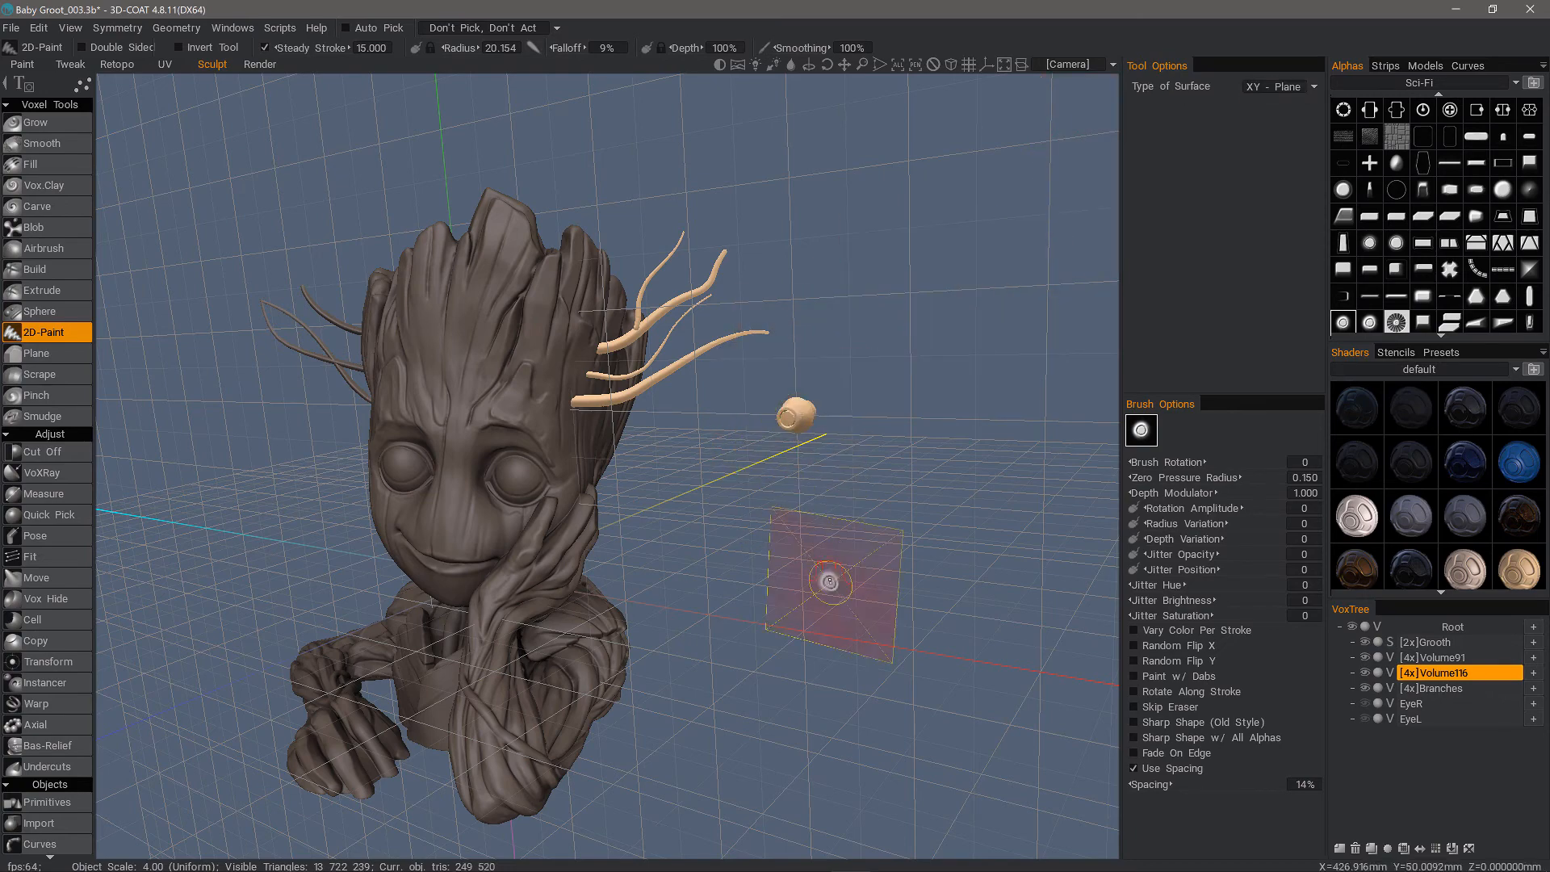
Lower the brush depth to 38% and the radius to 12.596, and stamp a smaller disc on the grid above the first one
{"action": "mouse_move", "coordinate": [866, 678]}
{"action": "left_mouse_down", "text": "alt"}
{"action": "mouse_move", "coordinate": [875, 718]}
{"action": "mouse_move", "coordinate": [899, 470]}
{"action": "mouse_move", "coordinate": [899, 360]}
{"action": "mouse_move", "coordinate": [876, 266]}
{"action": "left_mouse_up", "text": "alt"}
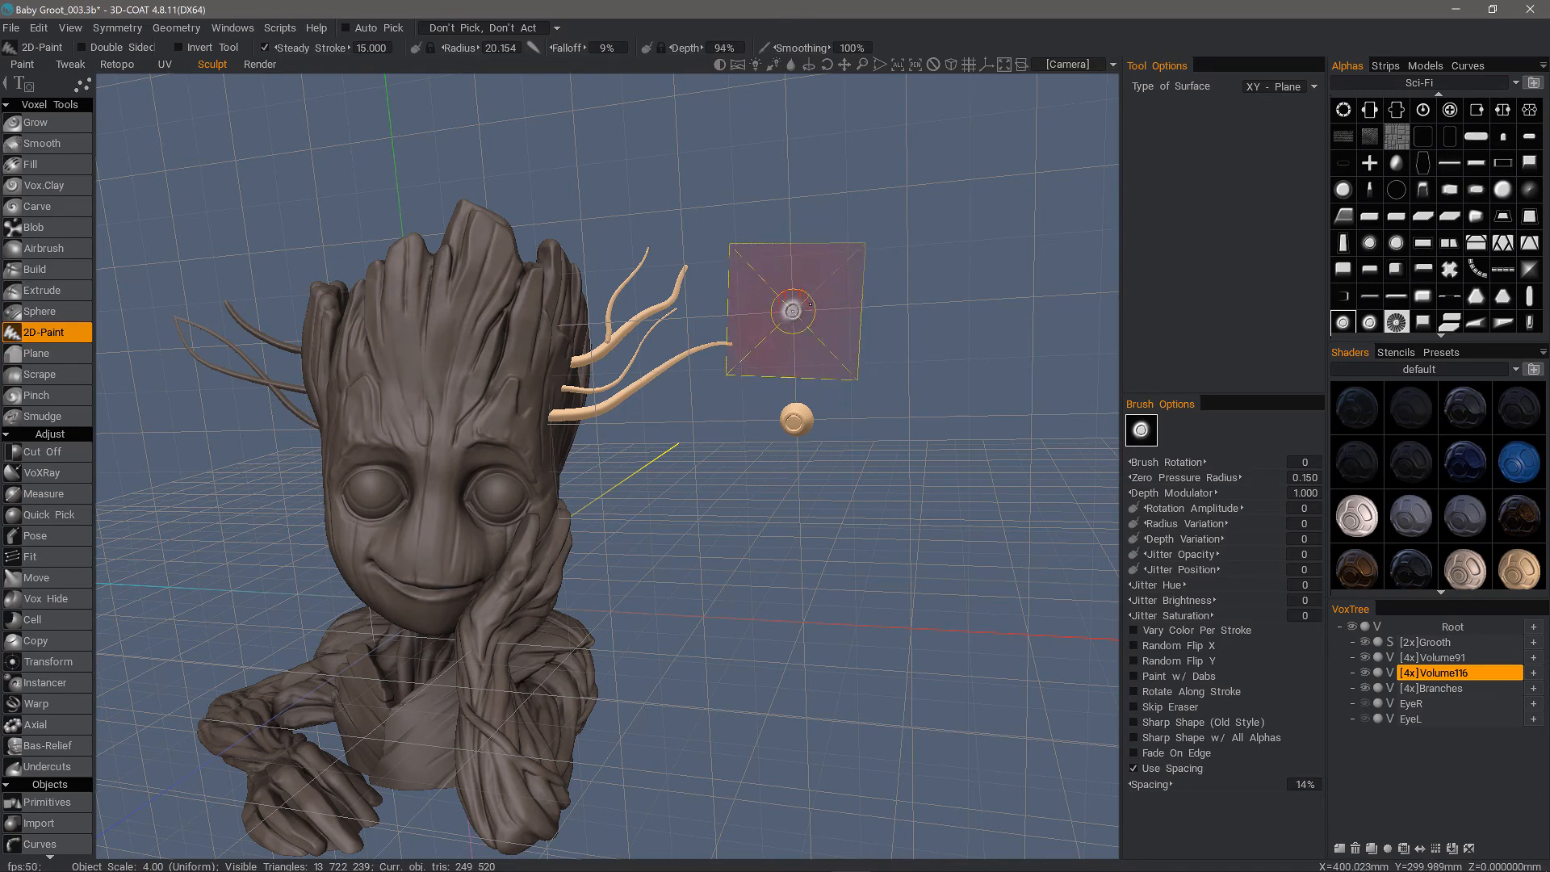
{"action": "key", "text": "minus"}
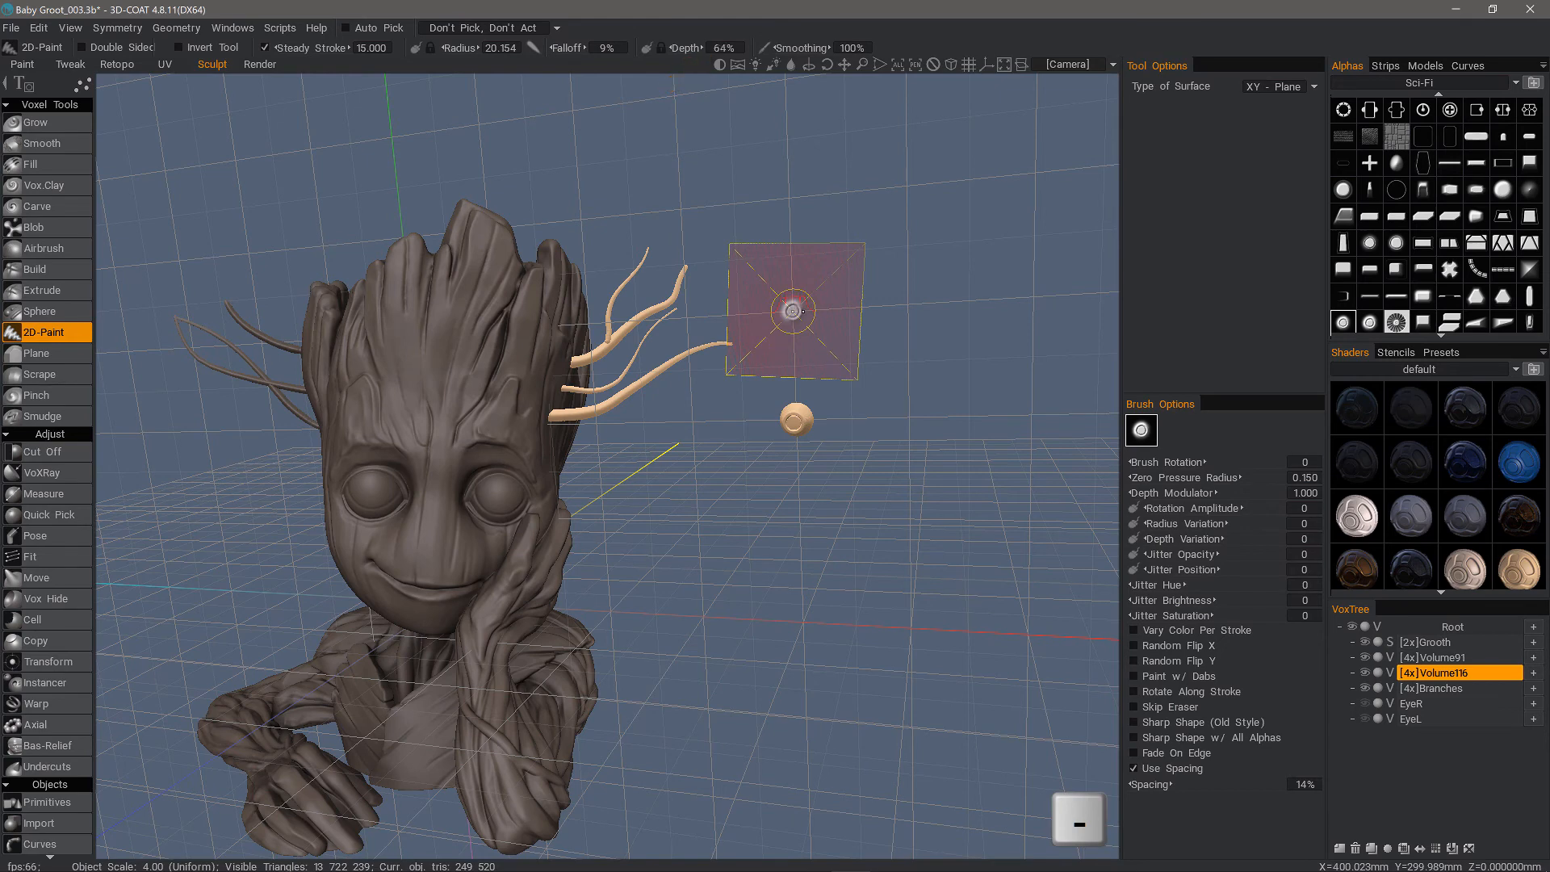
{"action": "key", "text": "minus"}
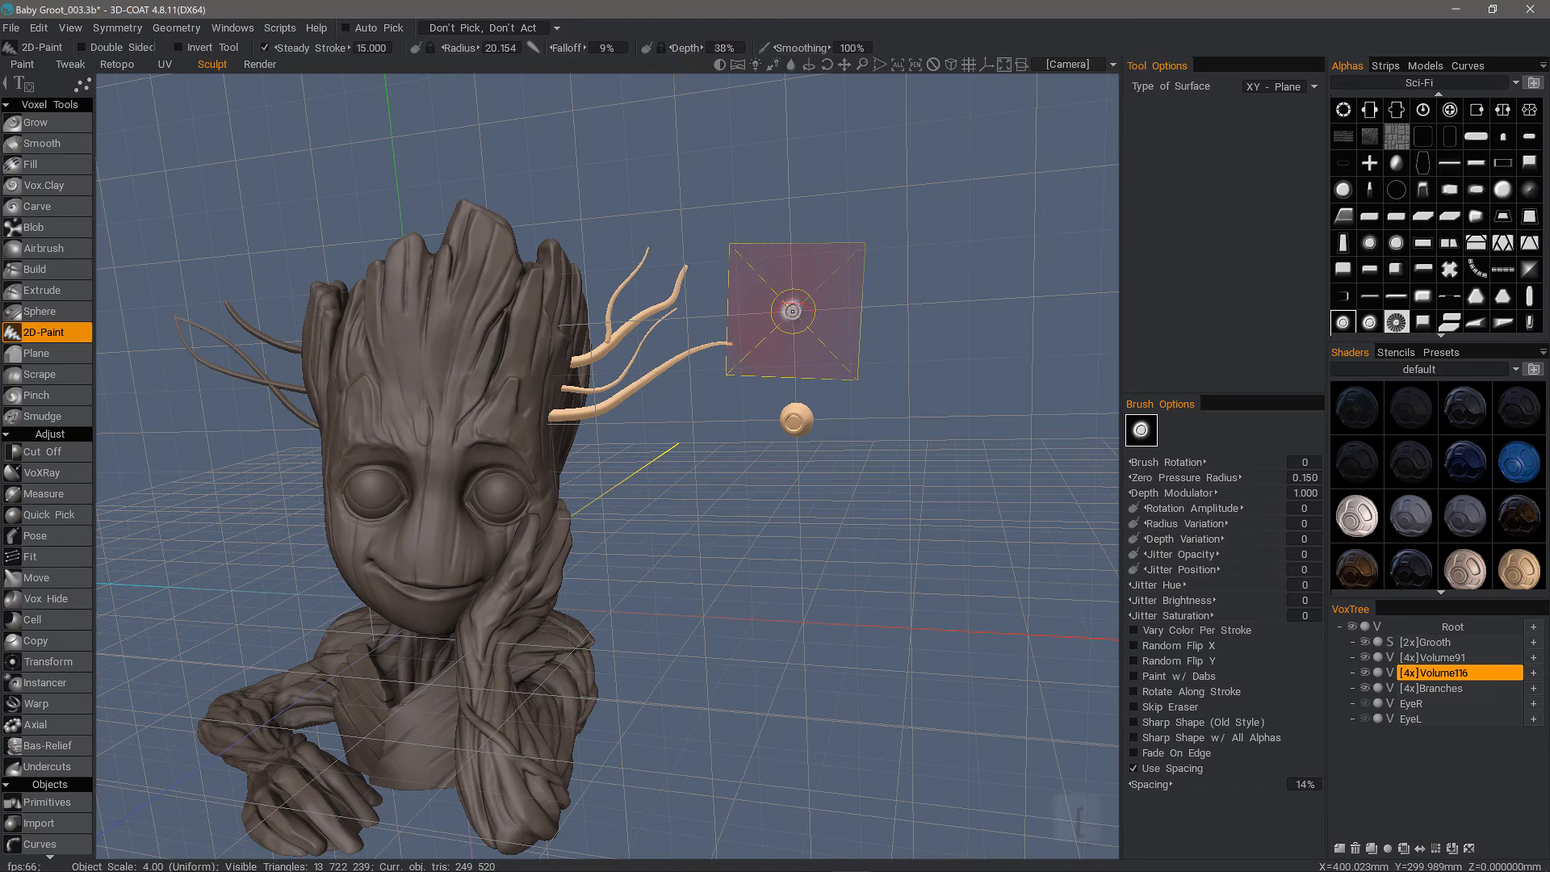
{"action": "key", "text": "bracketleft"}
{"action": "key", "text": "bracketleft"}
{"action": "key", "text": "bracketleft"}
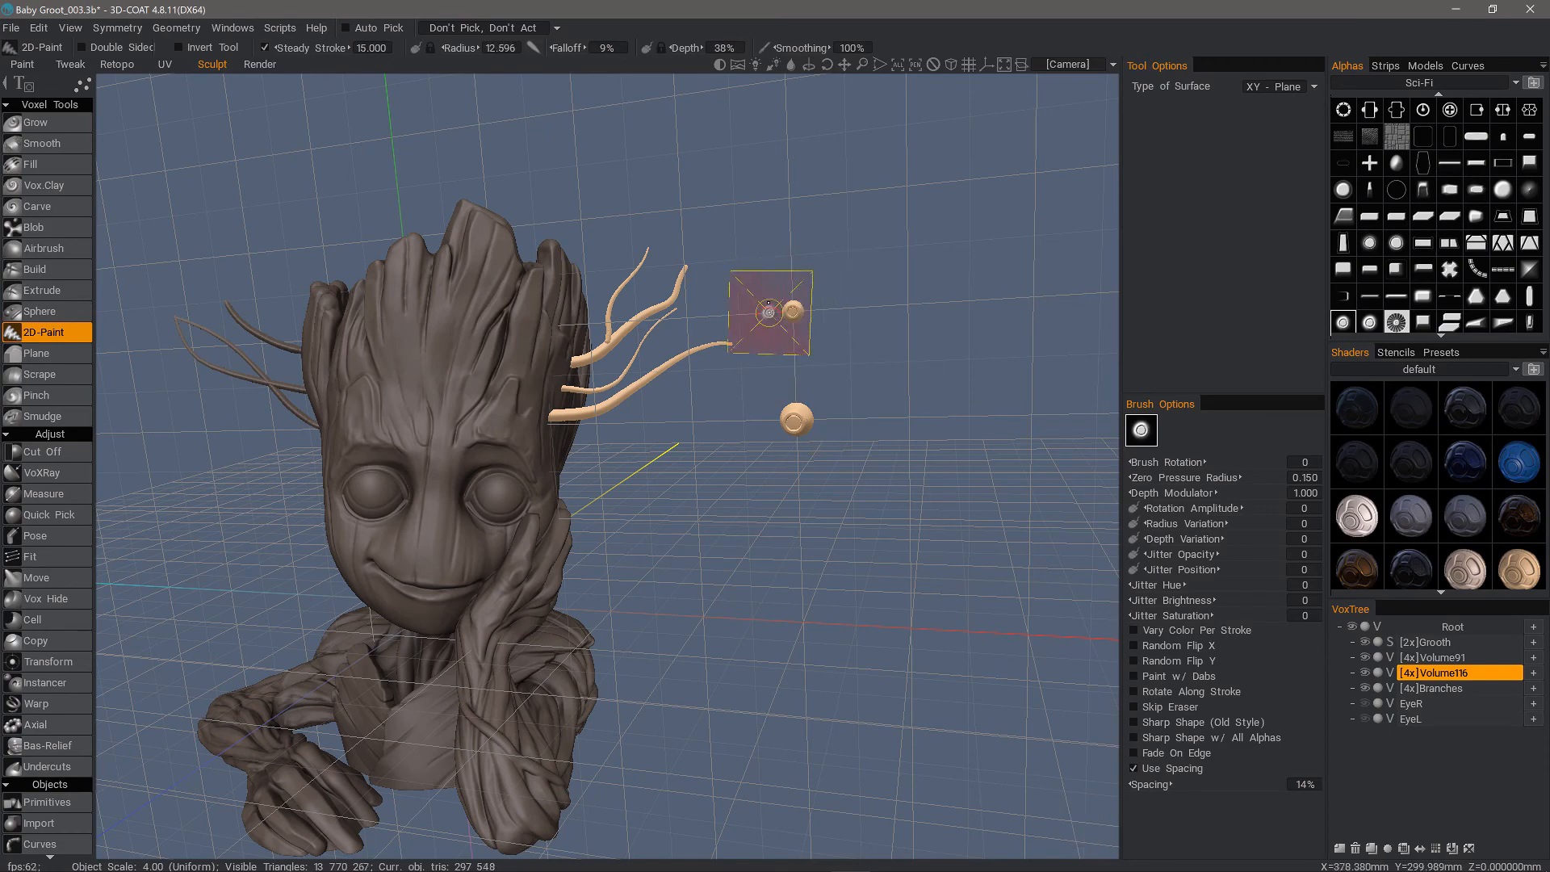
{"action": "left_click_drag", "start_coordinate": [836, 408], "coordinate": [894, 422], "text": "alt"}
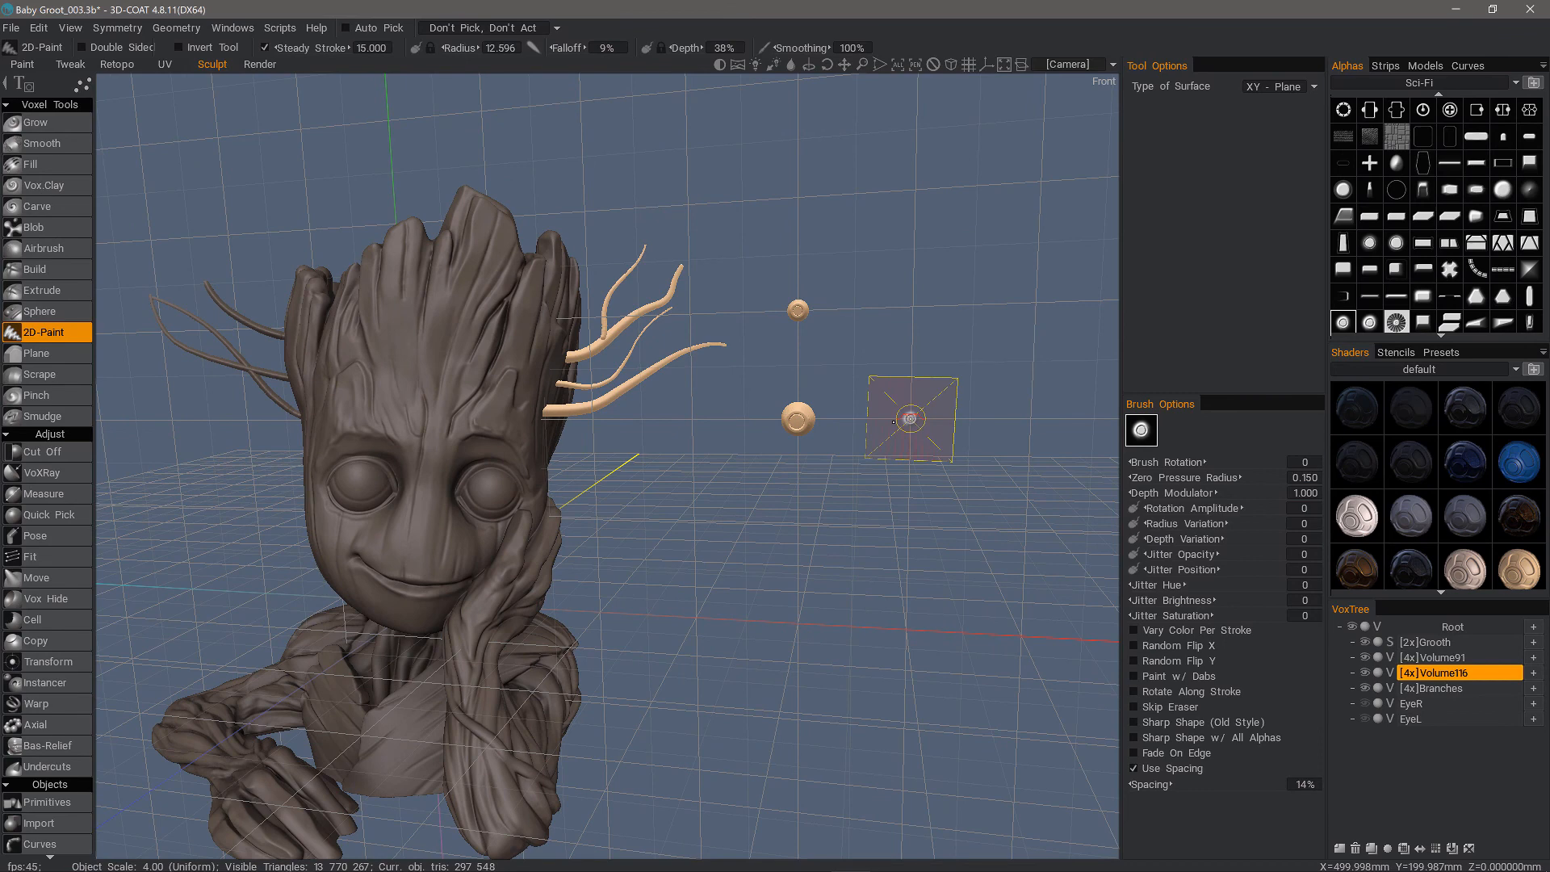